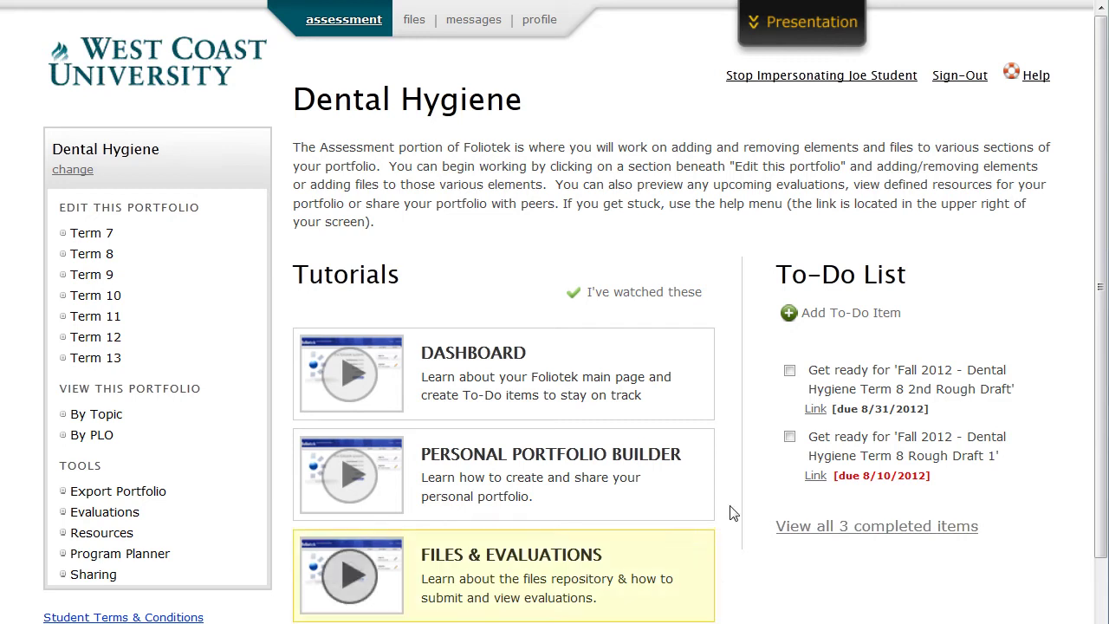
Start a new presentation portfolio and choose the dark coffee-bean template from the second set of templates
{"action": "left_click", "coordinate": [771, 26]}
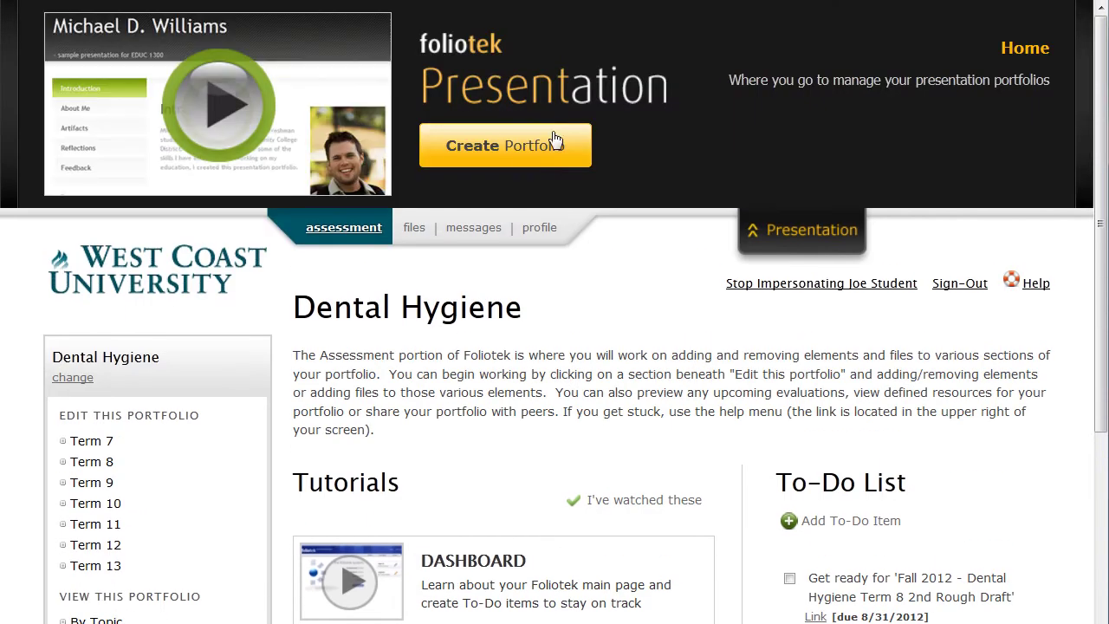
{"action": "left_click", "coordinate": [521, 157]}
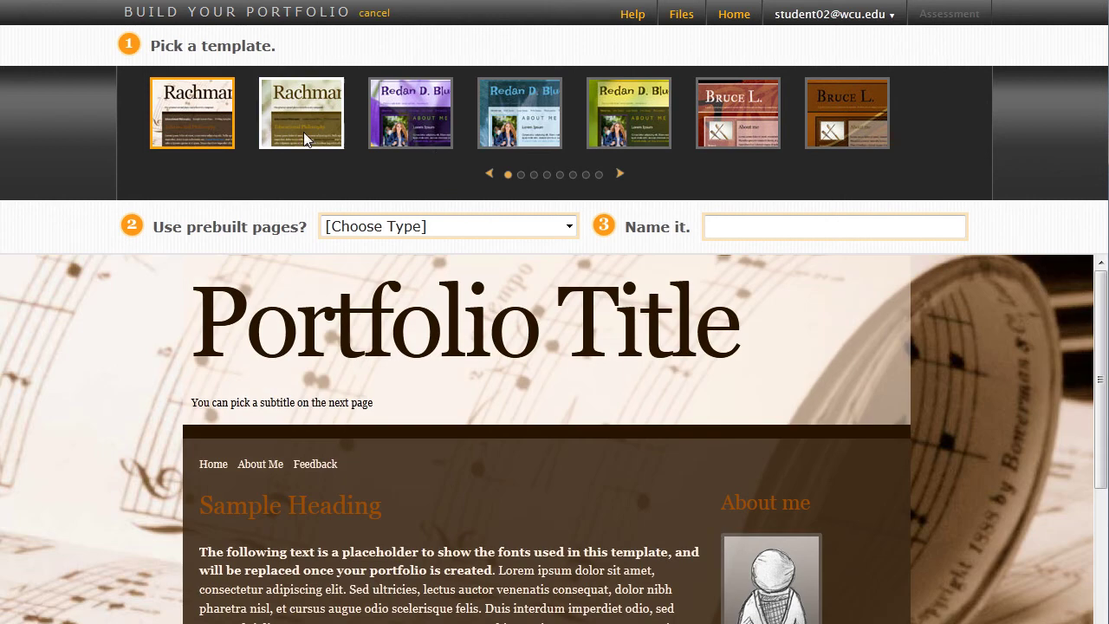
{"action": "left_click", "coordinate": [619, 175]}
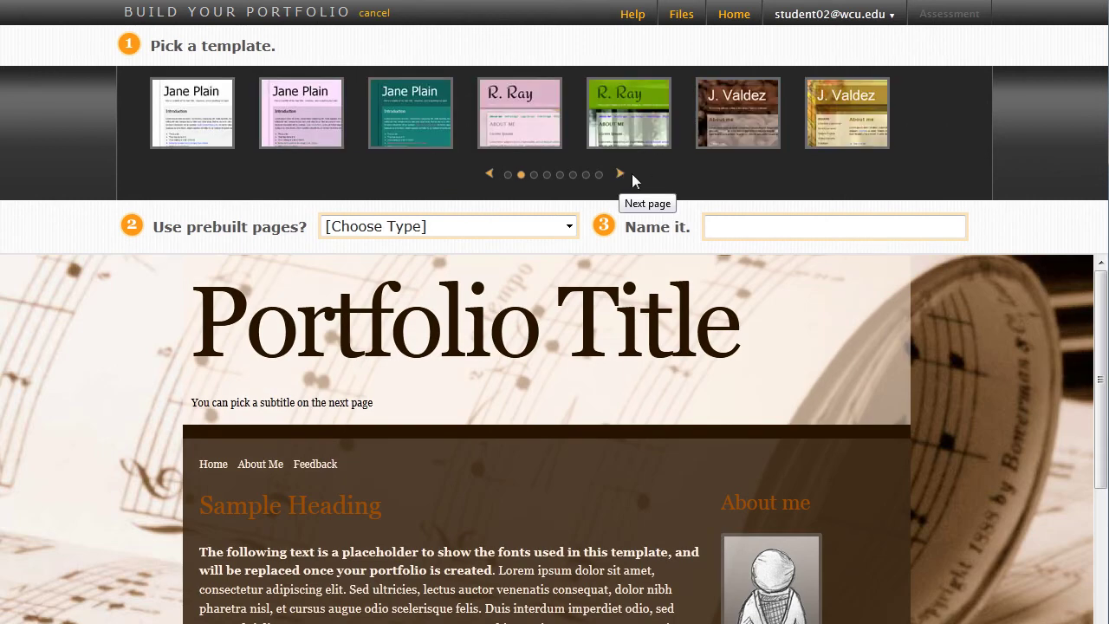
{"action": "left_click", "coordinate": [753, 112]}
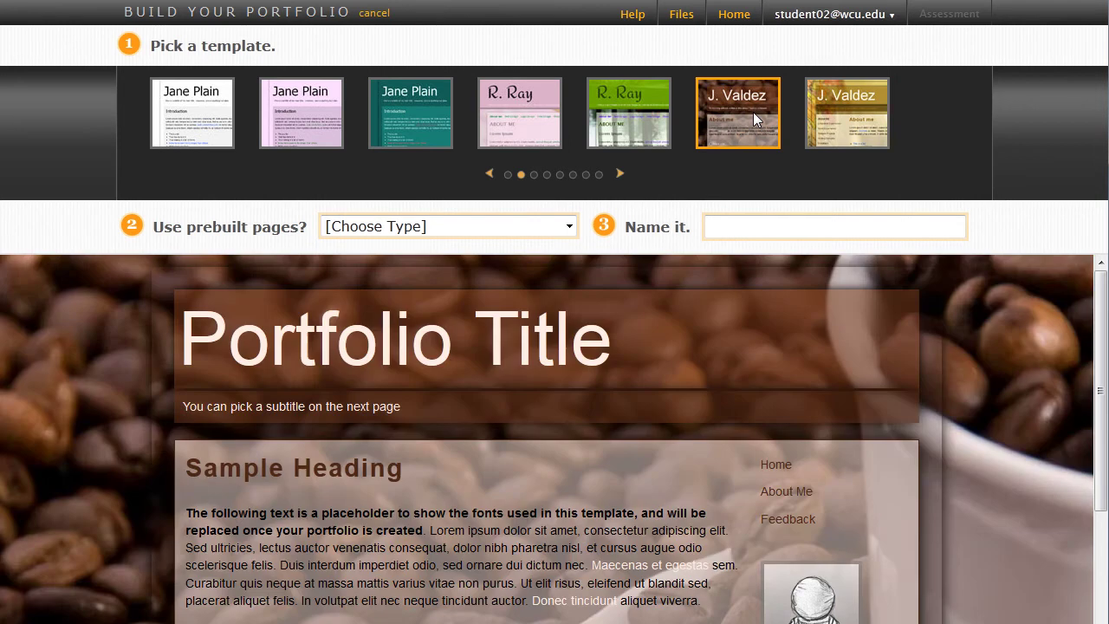
Base the portfolio on A Blank Portfolio, name it with the student's first name in possessive form plus "Portfolio", and create it
{"action": "left_click", "coordinate": [567, 227]}
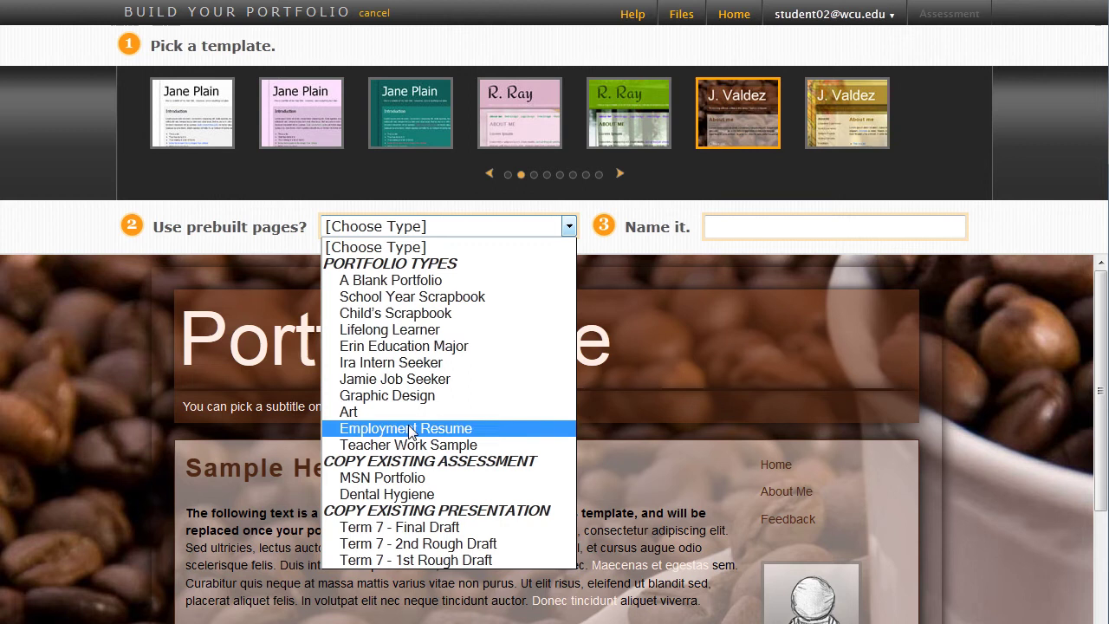
{"action": "left_click", "coordinate": [392, 279]}
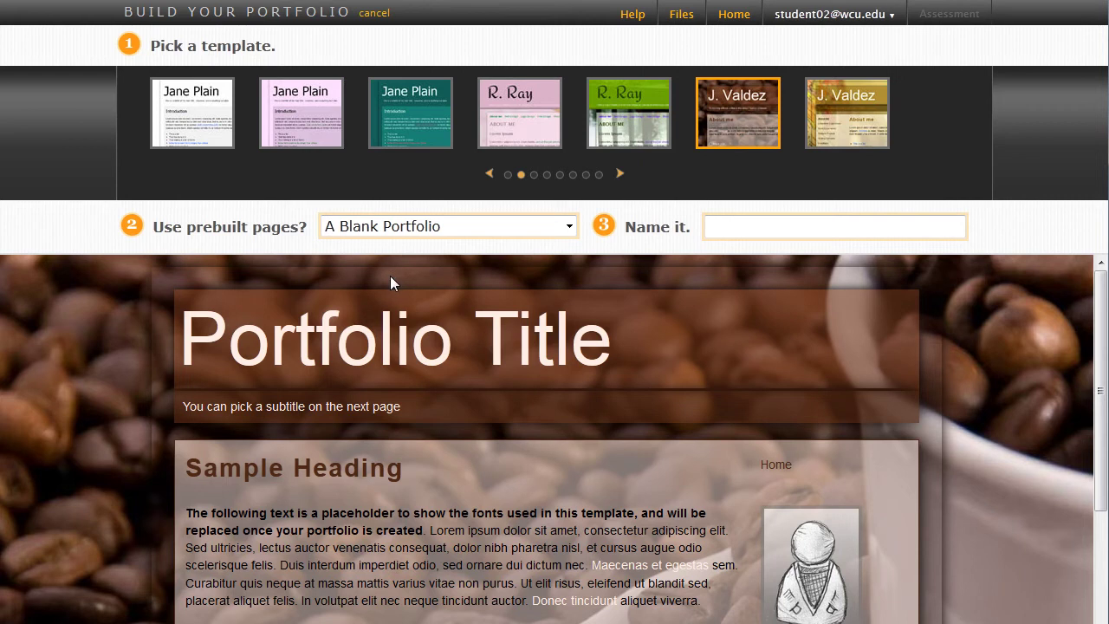
{"action": "left_click", "coordinate": [762, 227]}
{"action": "type", "text": "Joe"}
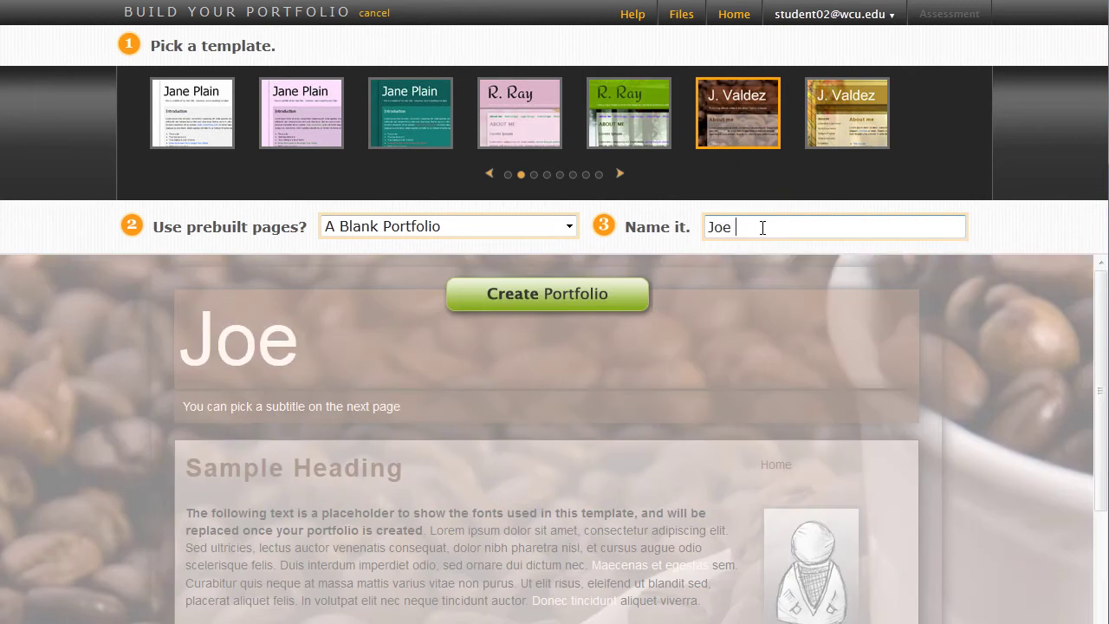
{"action": "type", "text": "'s Portfolio"}
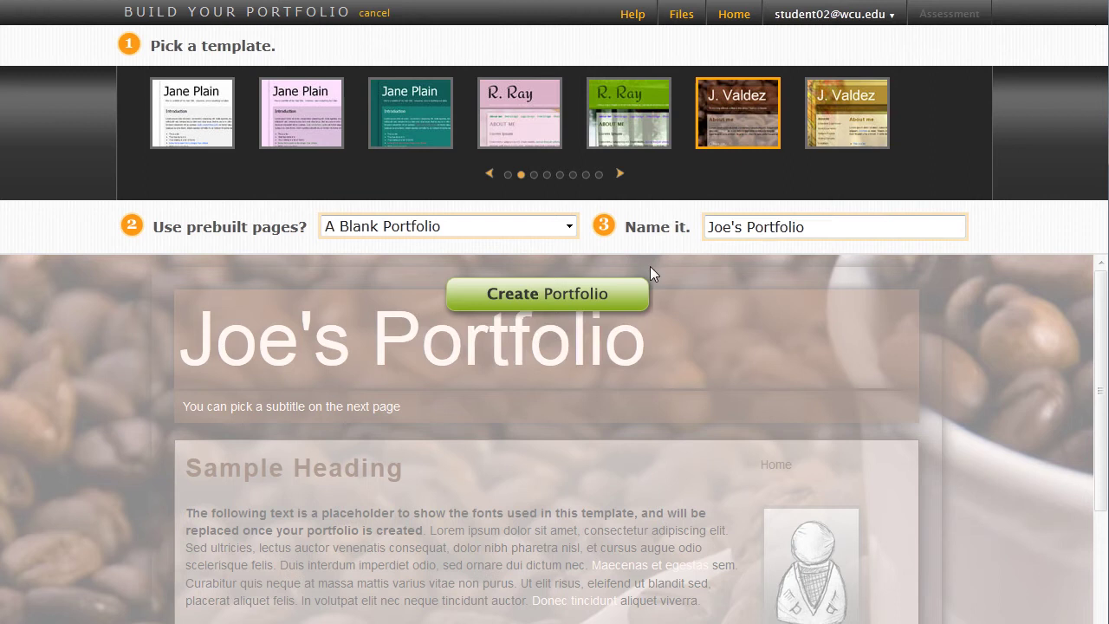
{"action": "left_click", "coordinate": [594, 293]}
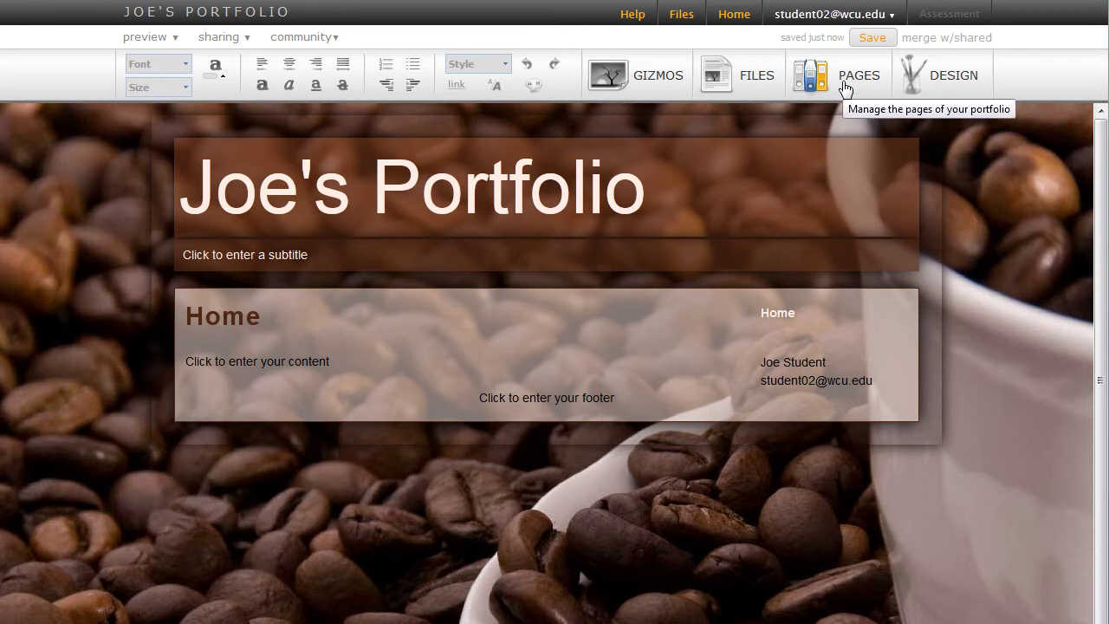
Add a draft page named Artifacts to the portfolio as an Empty Content Page
{"action": "left_click", "coordinate": [845, 89]}
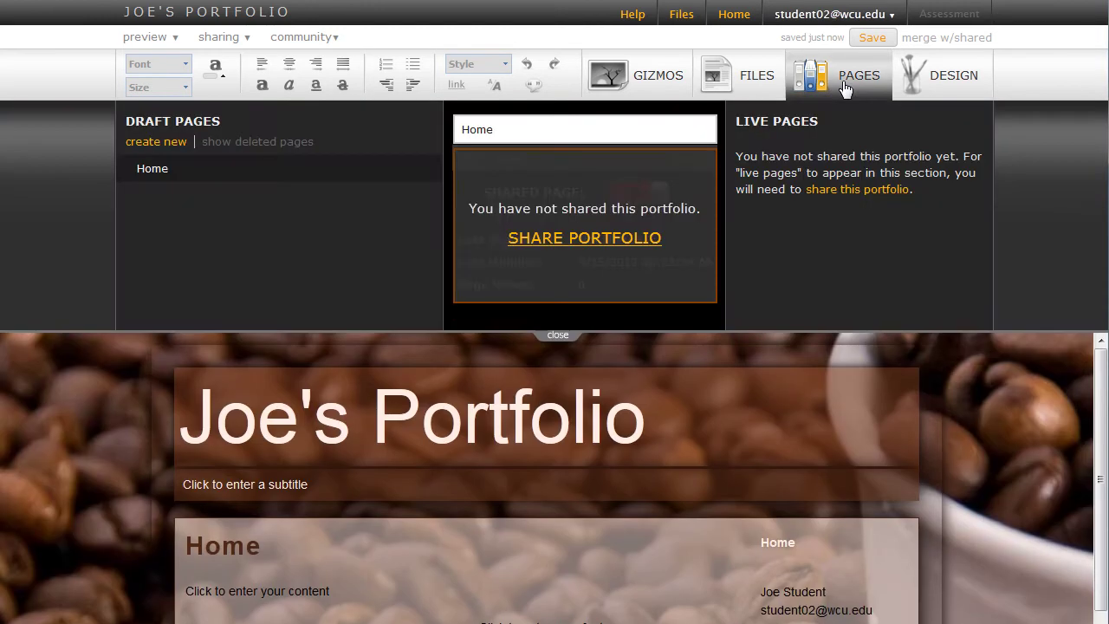
{"action": "left_click", "coordinate": [158, 143]}
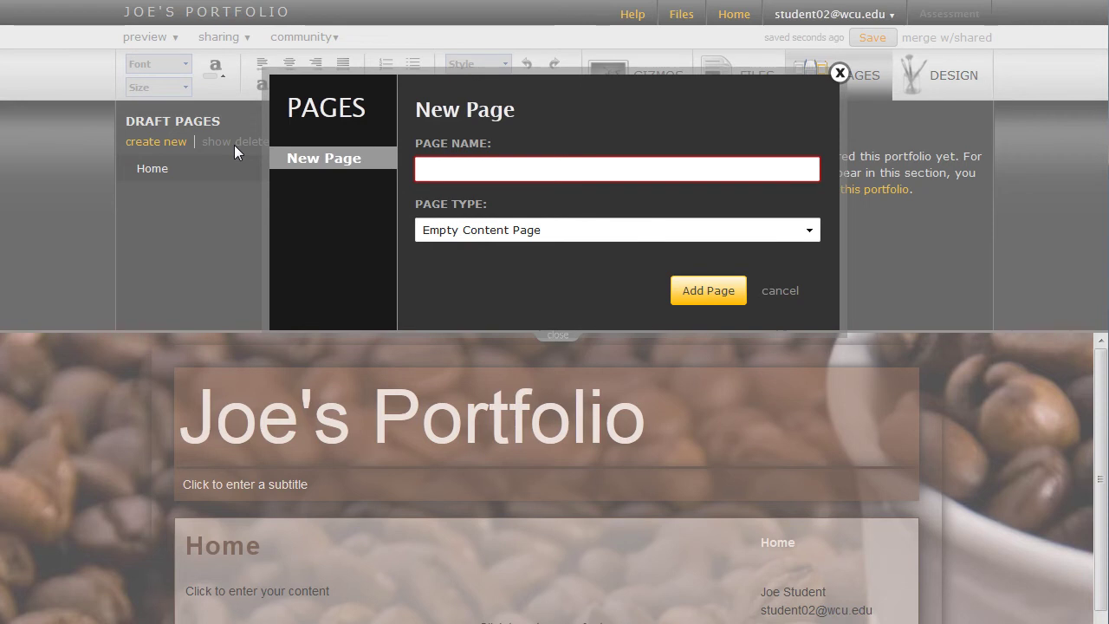
{"action": "type", "text": "Artifacts"}
{"action": "left_click", "coordinate": [692, 290]}
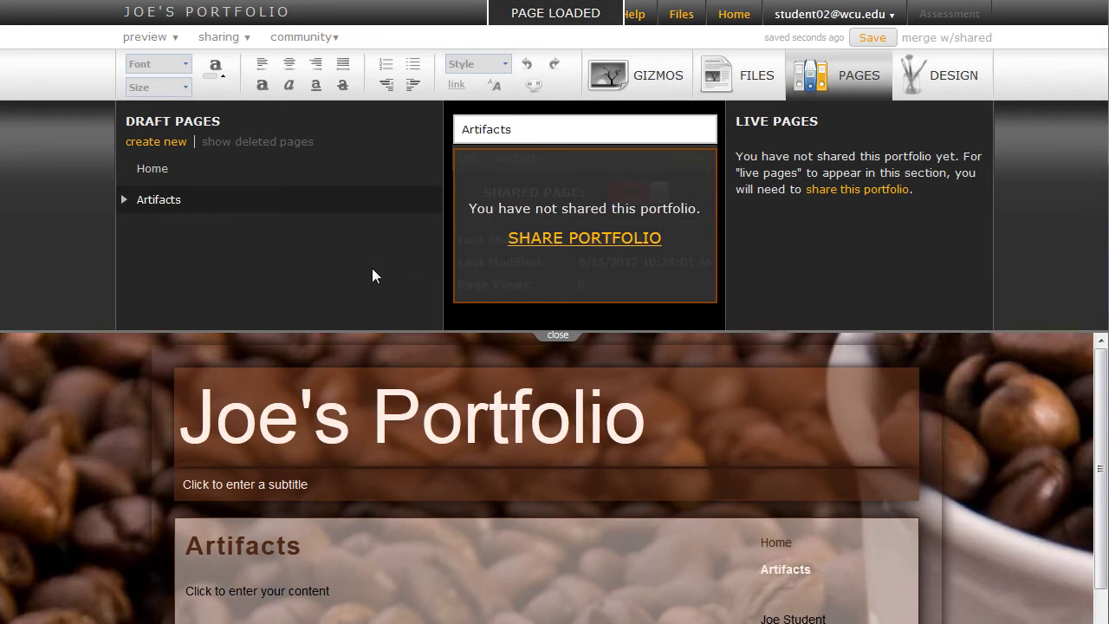
Add another Empty Content Page named Feedback and close the page manager
{"action": "left_click", "coordinate": [159, 145]}
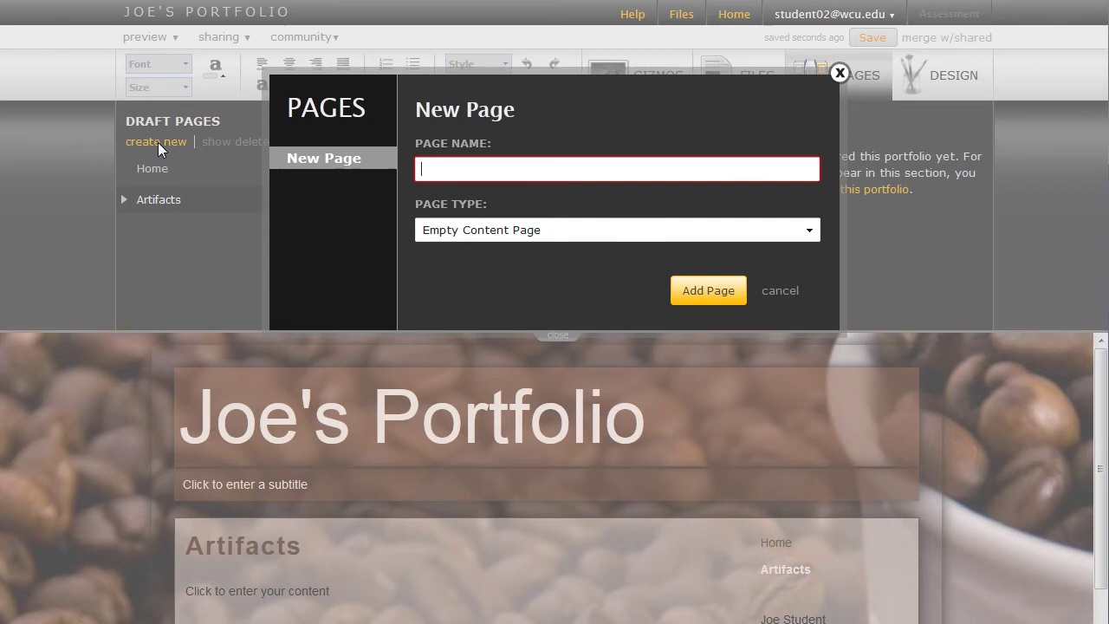
{"action": "type", "text": "Feedback"}
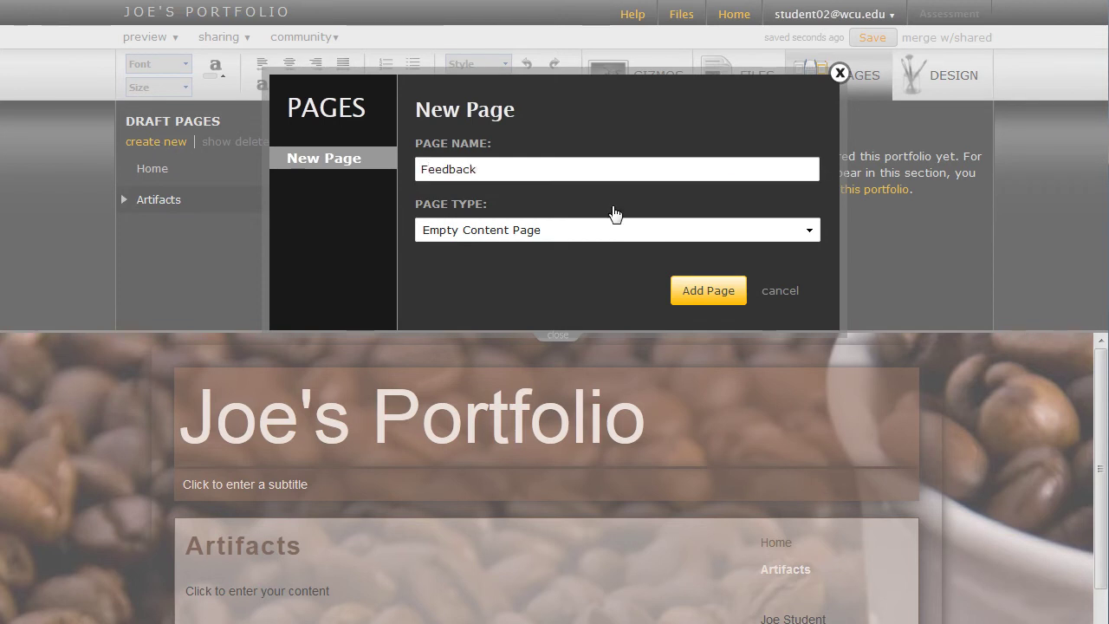
{"action": "left_click", "coordinate": [710, 296]}
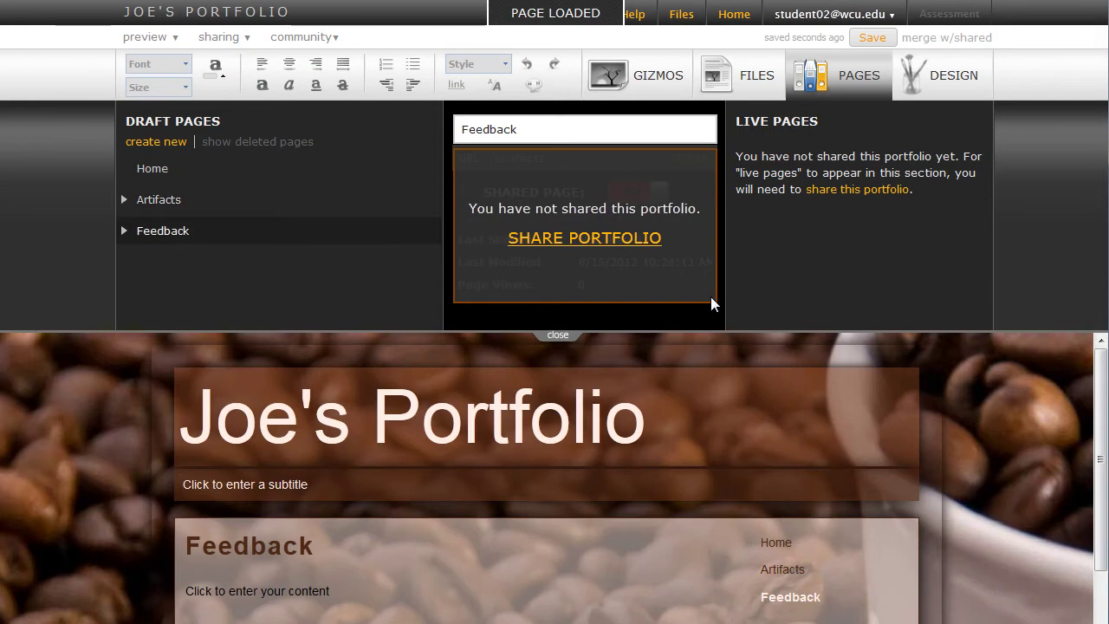
{"action": "left_click", "coordinate": [558, 335]}
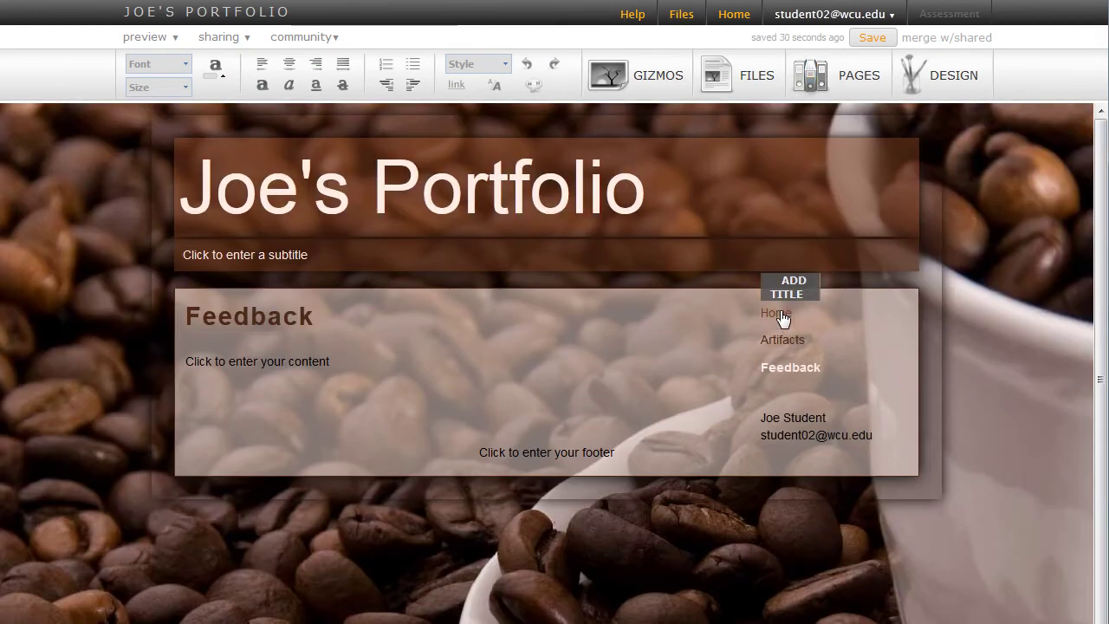
Enter "Welcome to my portfolio." as the content of the Home page
{"action": "left_click", "coordinate": [782, 317]}
{"action": "left_click", "coordinate": [385, 362]}
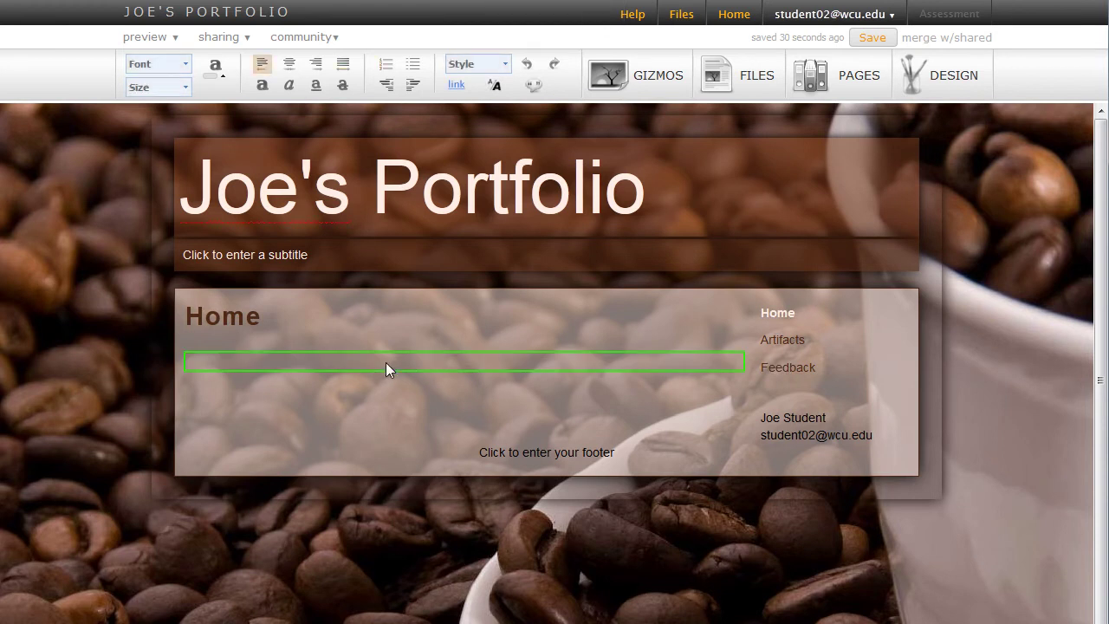
{"action": "type", "text": "We"}
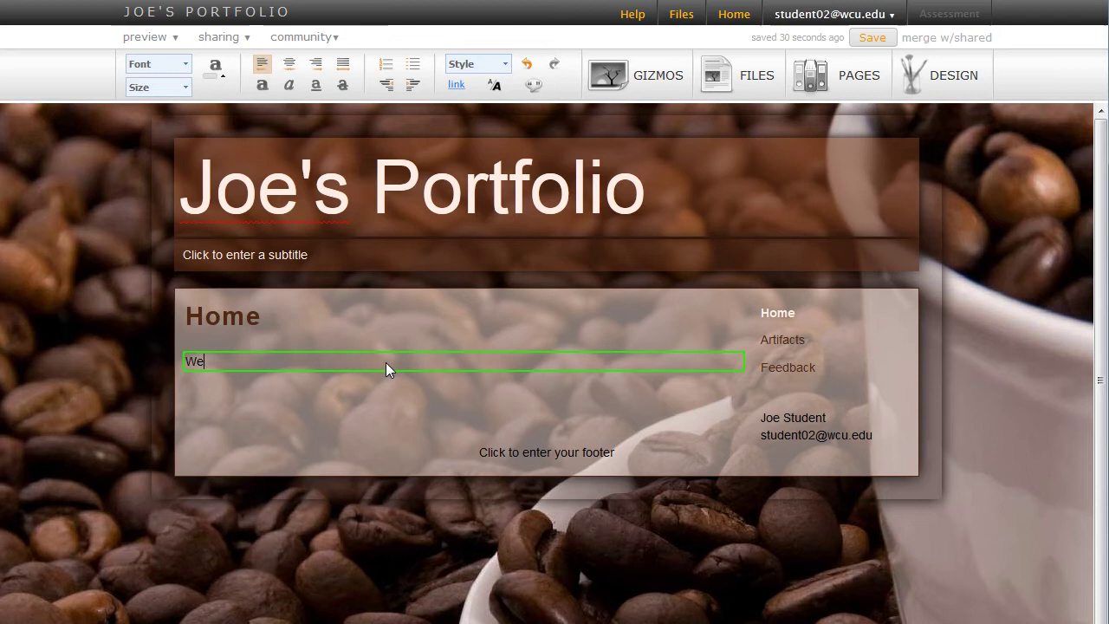
{"action": "type", "text": "lcome to my p"}
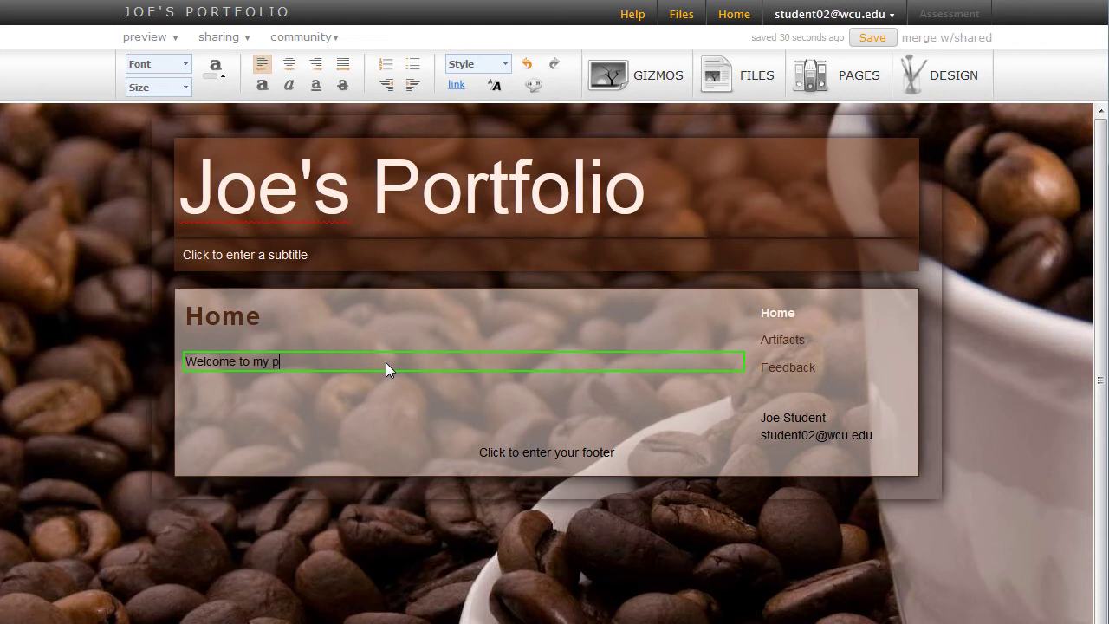
{"action": "type", "text": "ortfolio."}
Go to the Artifacts page and upload the faculty upload Excel file from the Documents library to the portfolio's file collection
{"action": "left_click", "coordinate": [783, 341]}
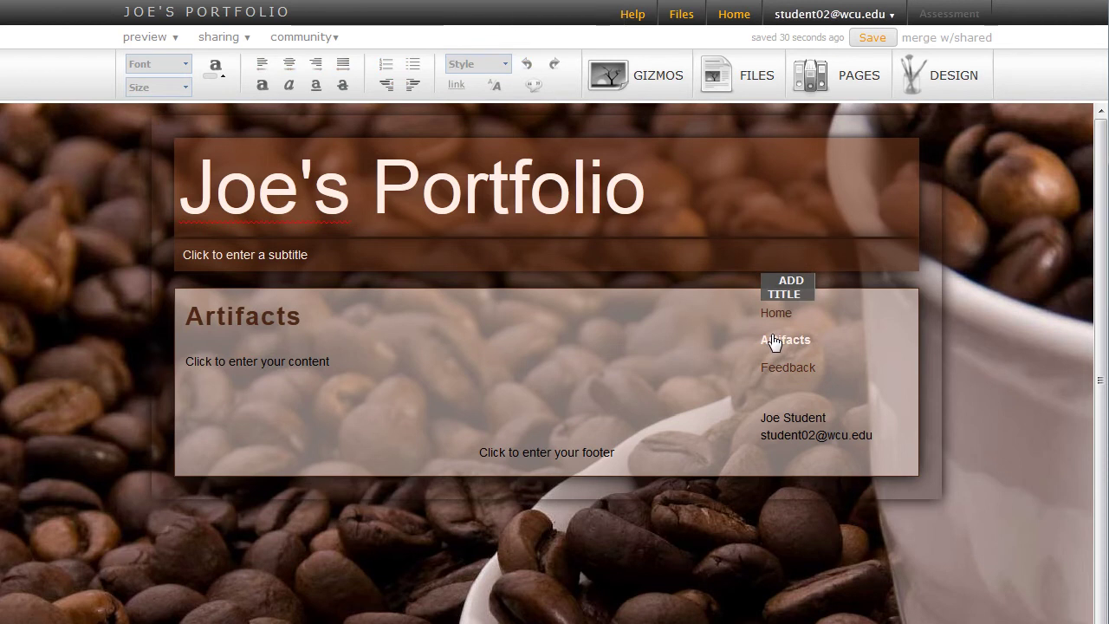
{"action": "left_click", "coordinate": [747, 77]}
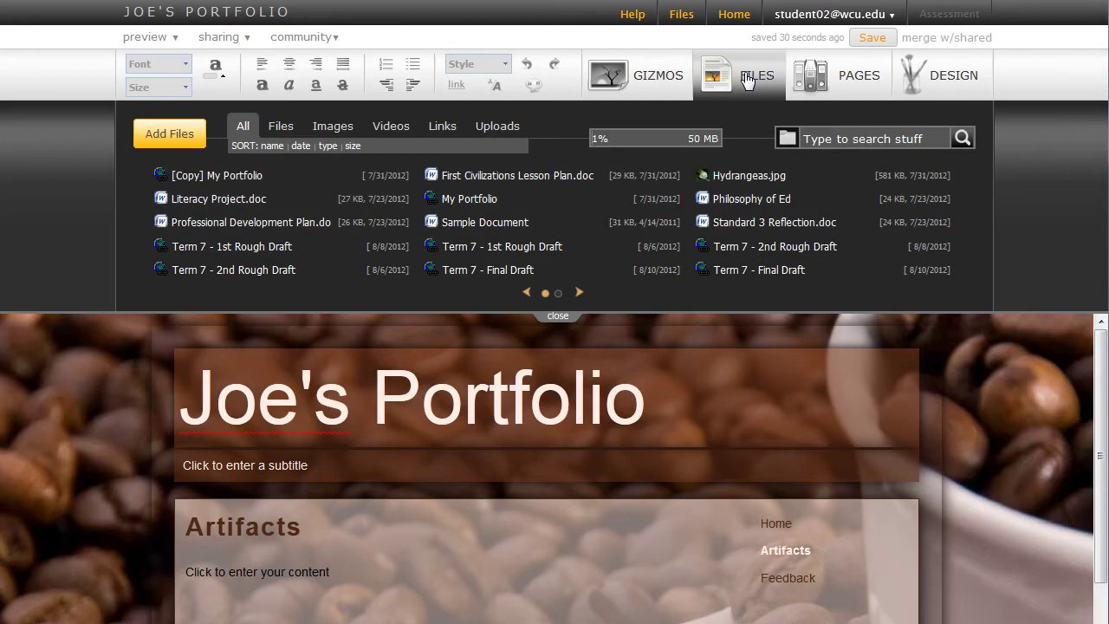
{"action": "mouse_move", "coordinate": [369, 192]}
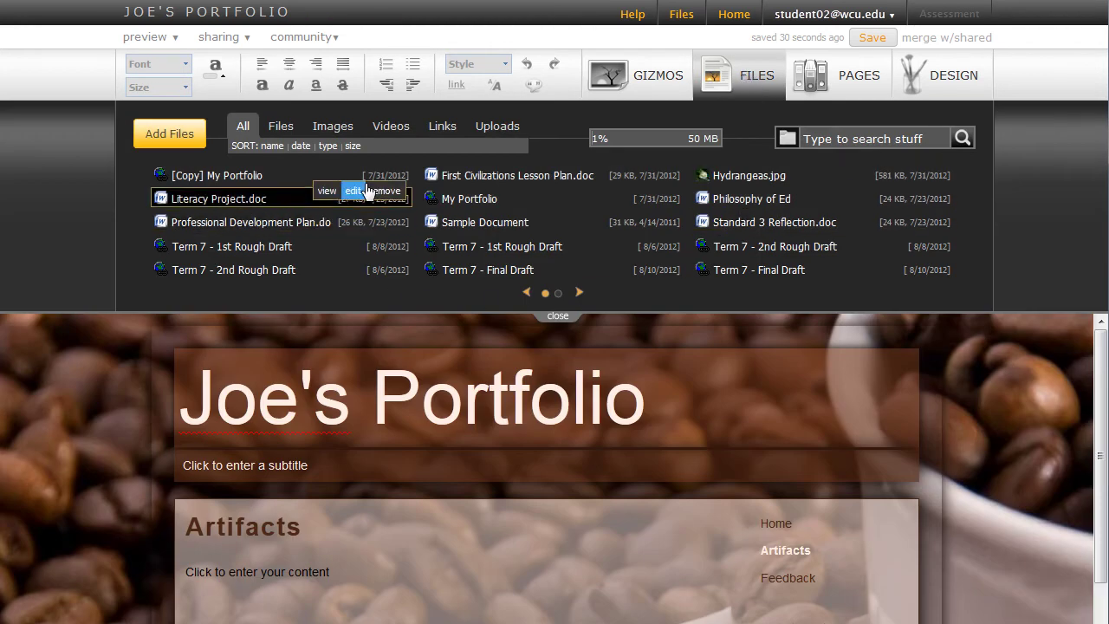
{"action": "mouse_move", "coordinate": [541, 197]}
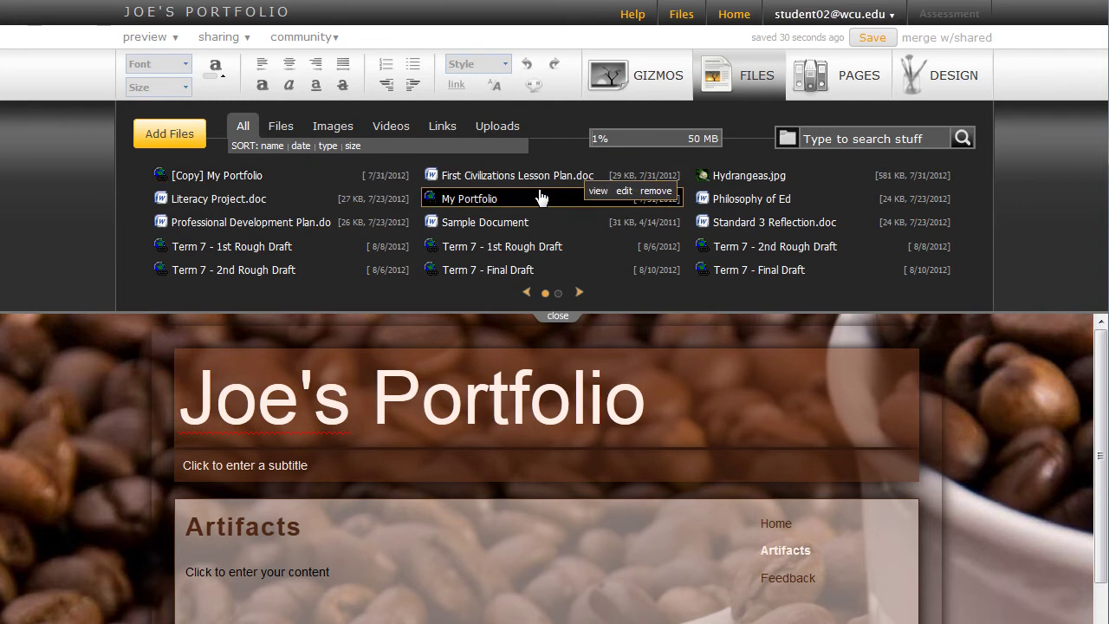
{"action": "left_click", "coordinate": [154, 136]}
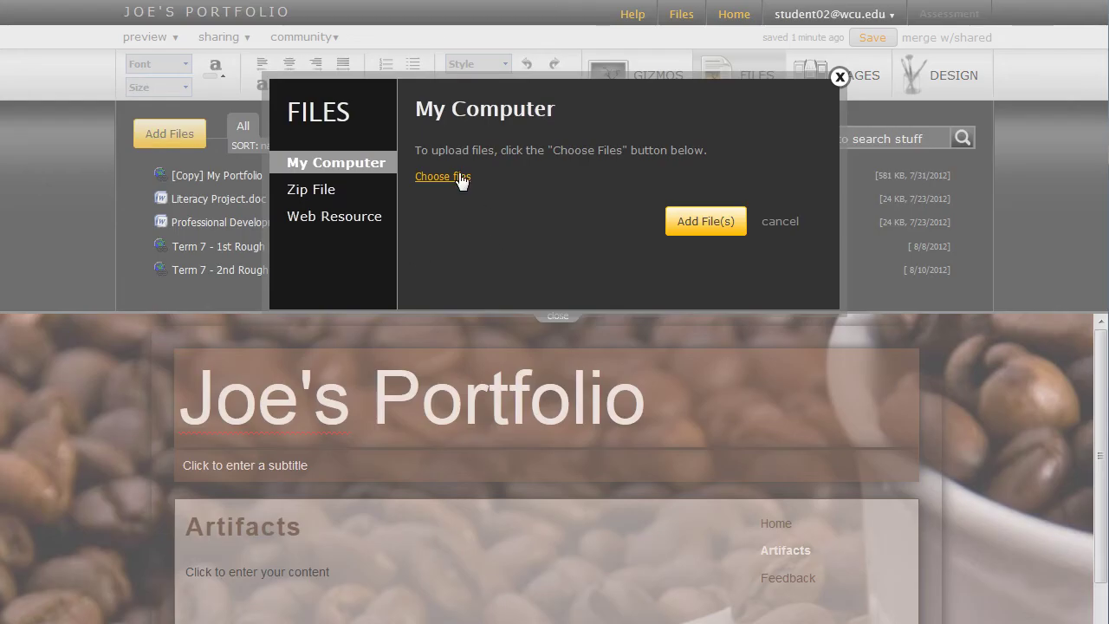
{"action": "left_click", "coordinate": [459, 176]}
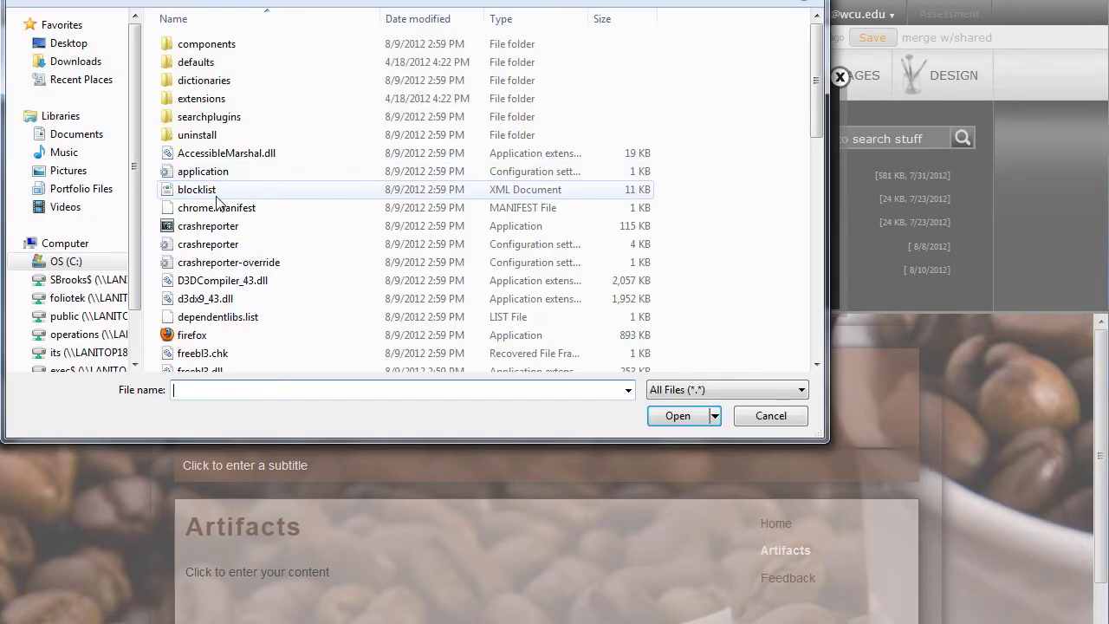
{"action": "left_click", "coordinate": [107, 135]}
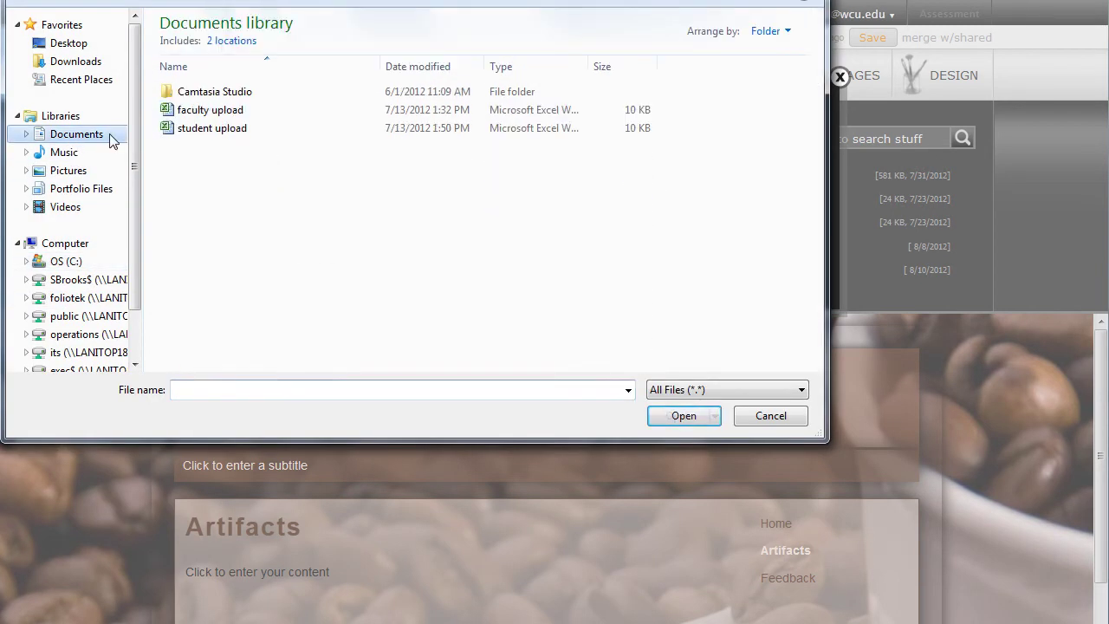
{"action": "left_click", "coordinate": [223, 110]}
{"action": "left_click", "coordinate": [681, 416]}
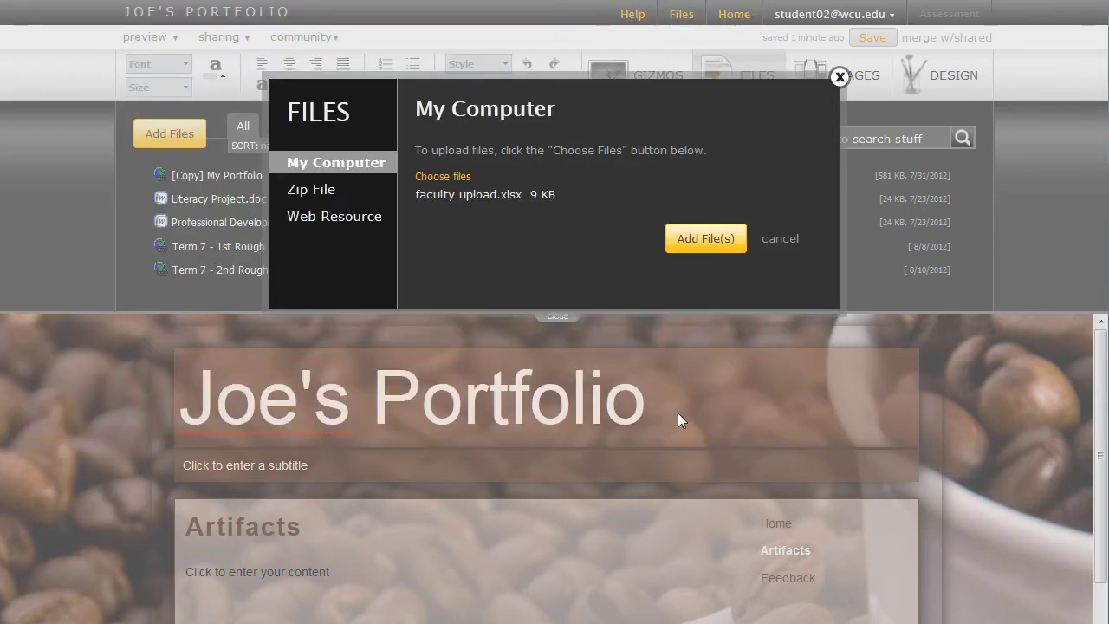
{"action": "left_click", "coordinate": [695, 243]}
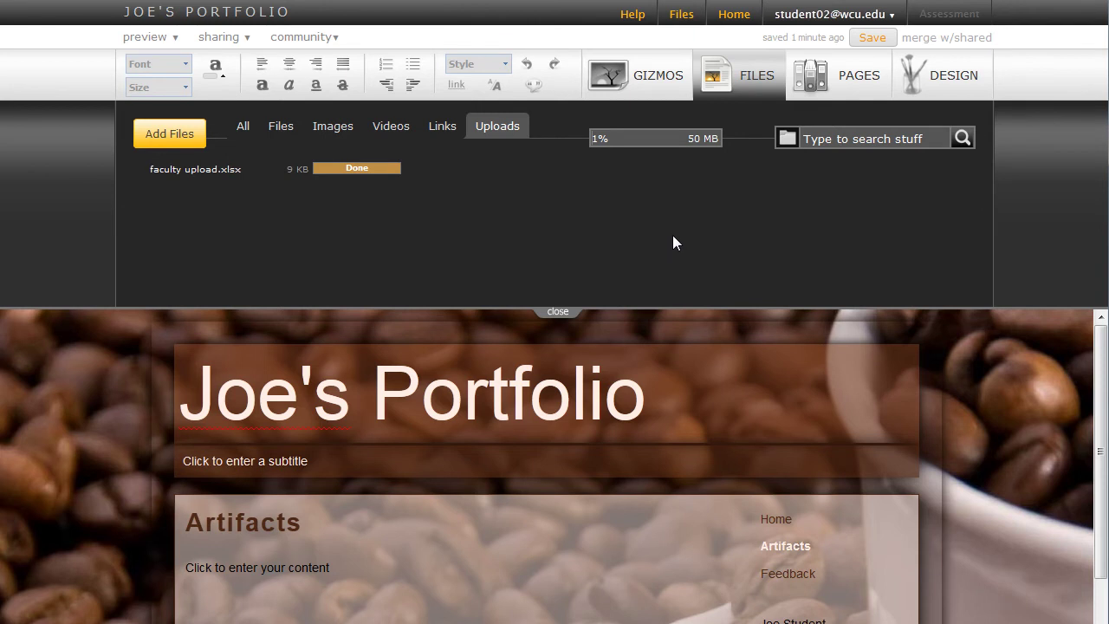
Insert Literacy Project.doc from the full file list into the content area of the Artifacts page and close the file list
{"action": "left_click", "coordinate": [243, 128]}
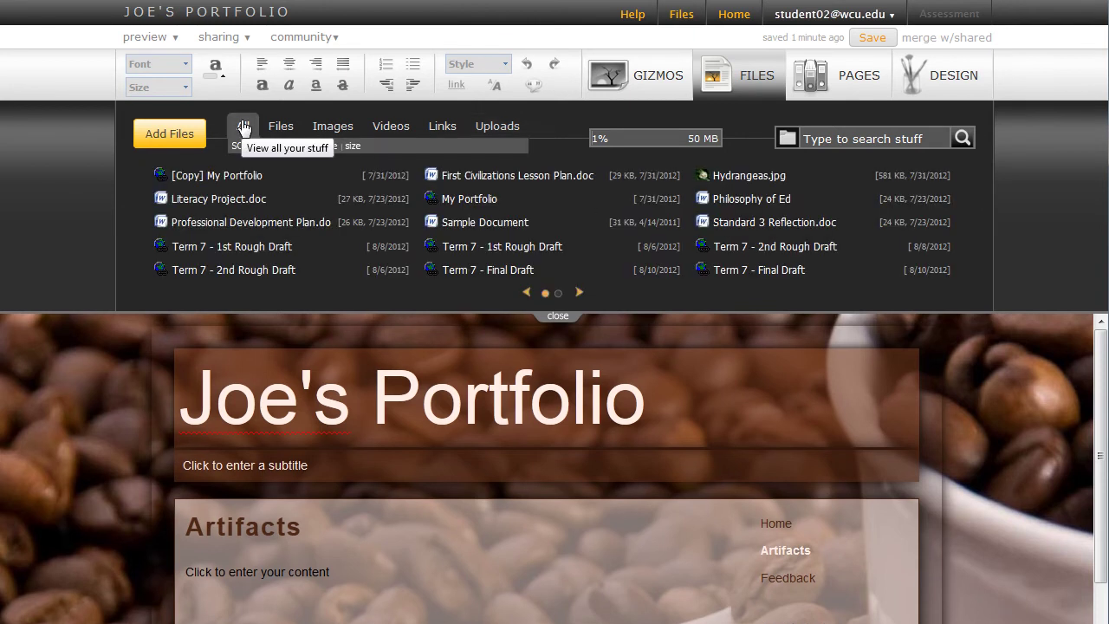
{"action": "left_click", "coordinate": [218, 198]}
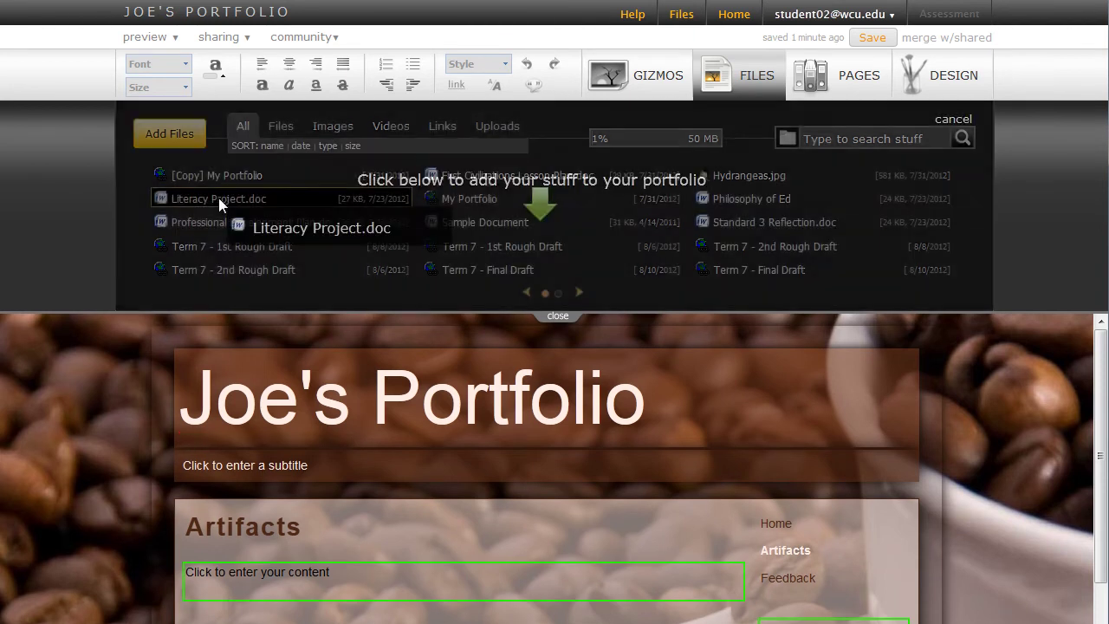
{"action": "left_click_drag", "start_coordinate": [218, 198], "coordinate": [208, 569]}
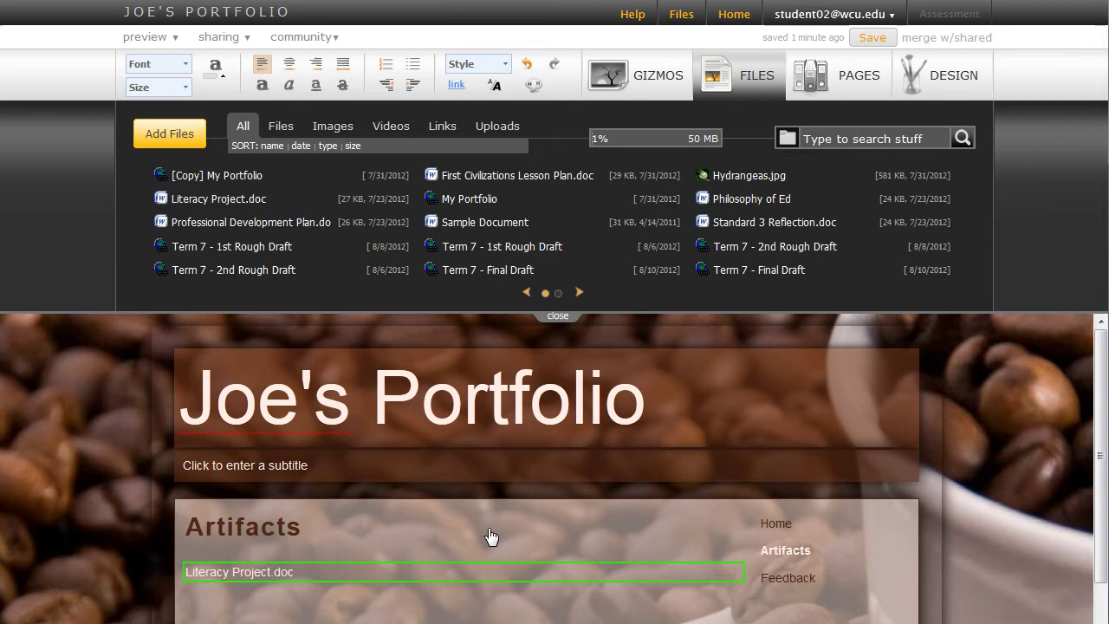
{"action": "left_click", "coordinate": [559, 317]}
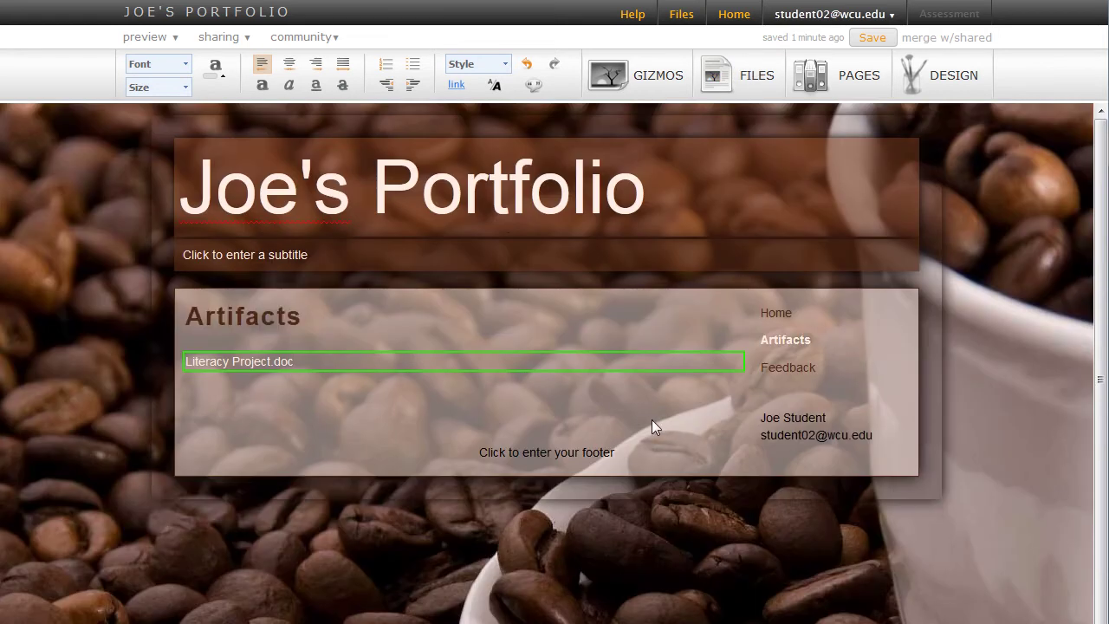
Insert a Feedback form gizmo into the content area of the Feedback page and check the inserted form
{"action": "left_click", "coordinate": [654, 87]}
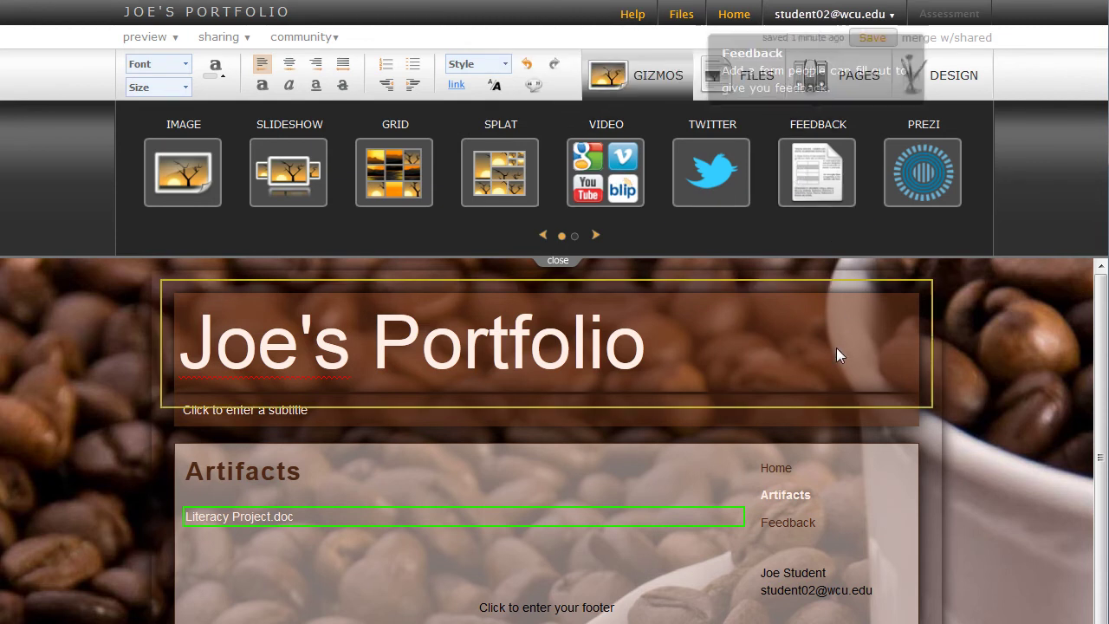
{"action": "left_click", "coordinate": [778, 523]}
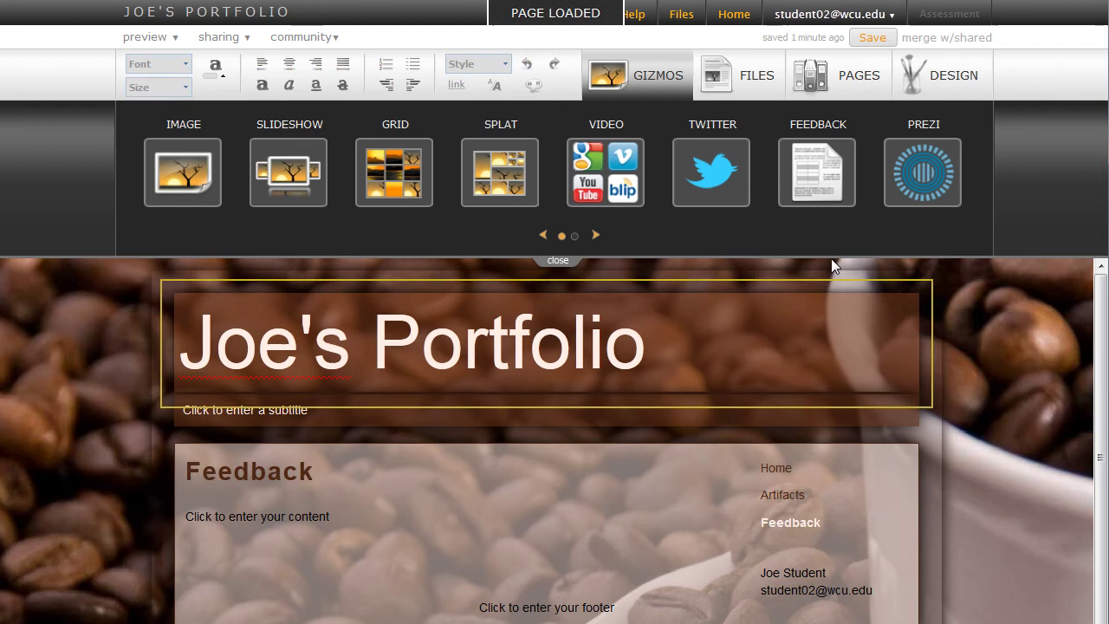
{"action": "left_click", "coordinate": [807, 182]}
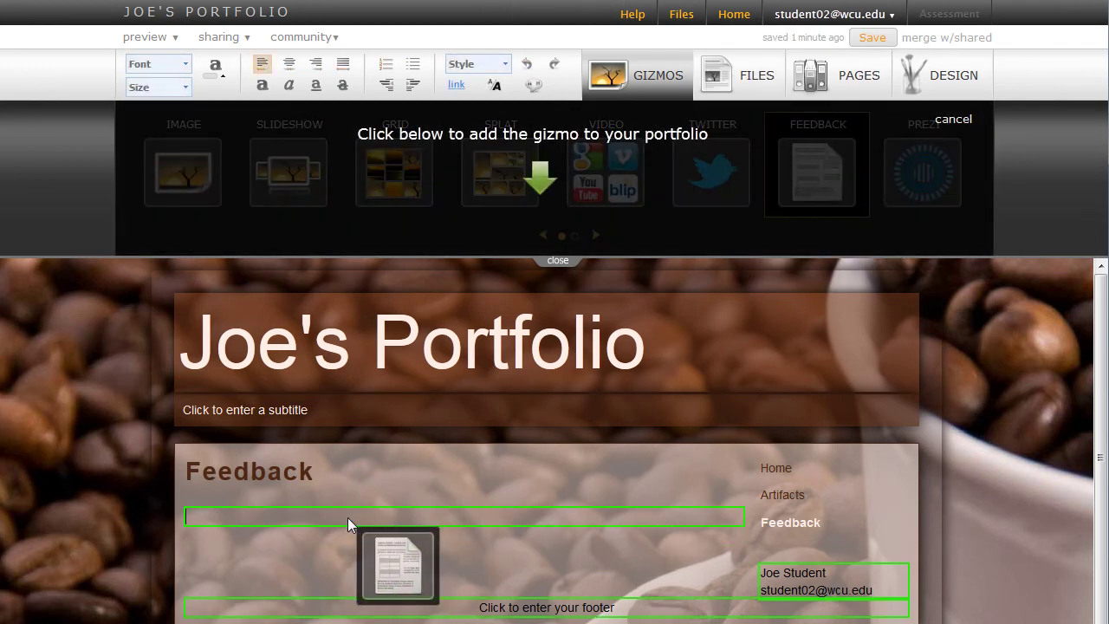
{"action": "left_click", "coordinate": [347, 517]}
{"action": "scroll", "coordinate": [373, 519], "scroll_direction": "down", "scroll_amount": 3}
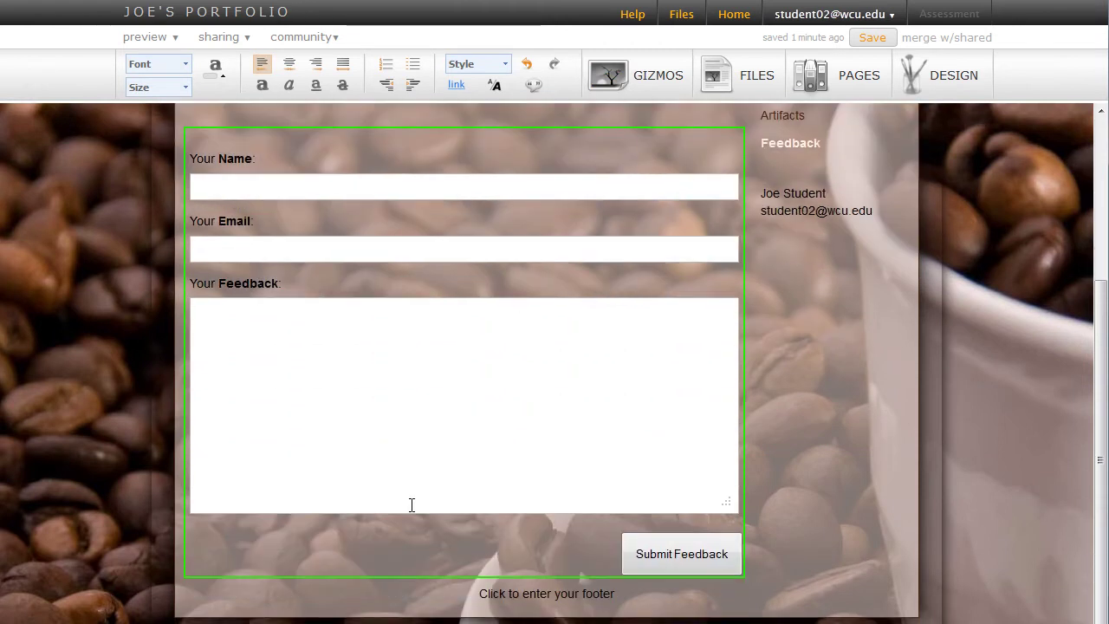
{"action": "scroll", "coordinate": [411, 504], "scroll_direction": "up", "scroll_amount": 3}
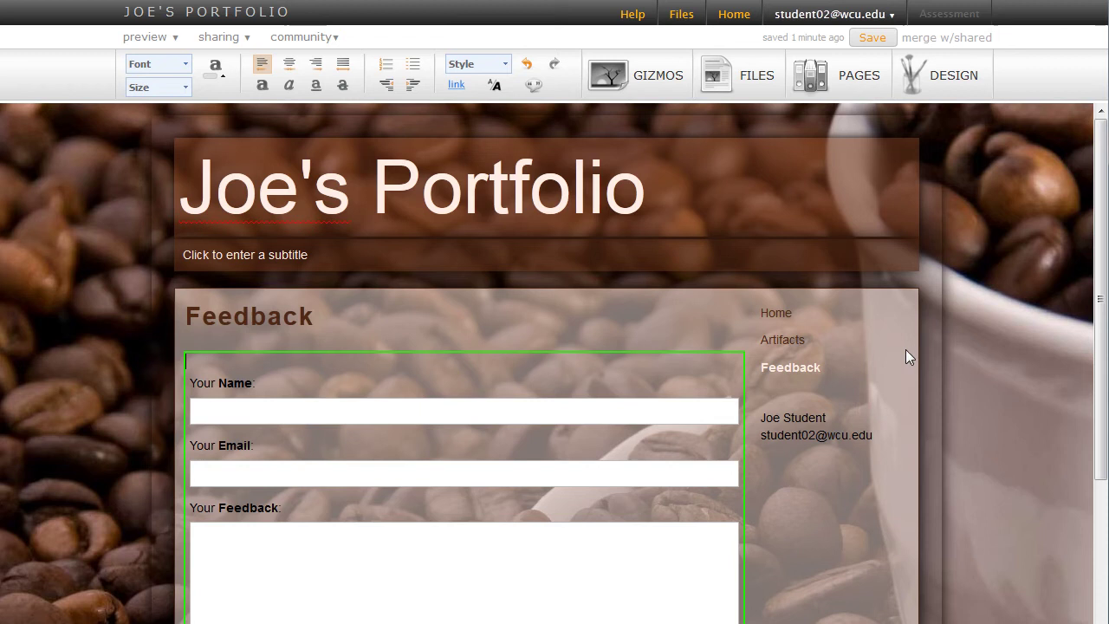
Open the portfolio's design settings and select the white Jane Plain template
{"action": "left_click", "coordinate": [941, 87]}
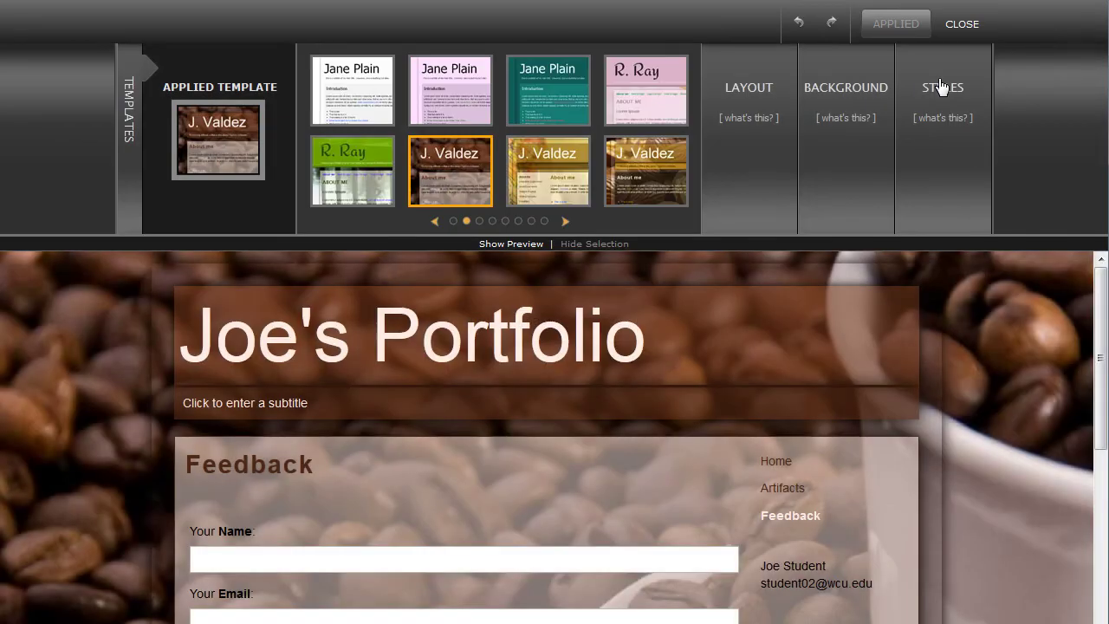
{"action": "left_click", "coordinate": [338, 100]}
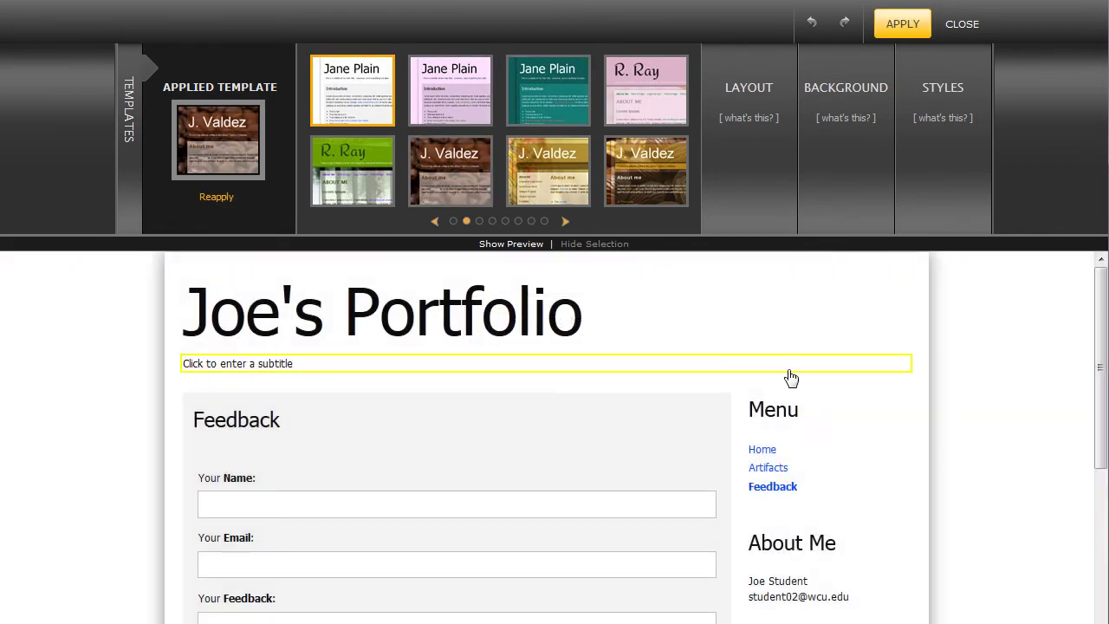
Choose the layout with the menu left of the main area and the minor section below, with column width 135 and body width 920
{"action": "left_click", "coordinate": [747, 92]}
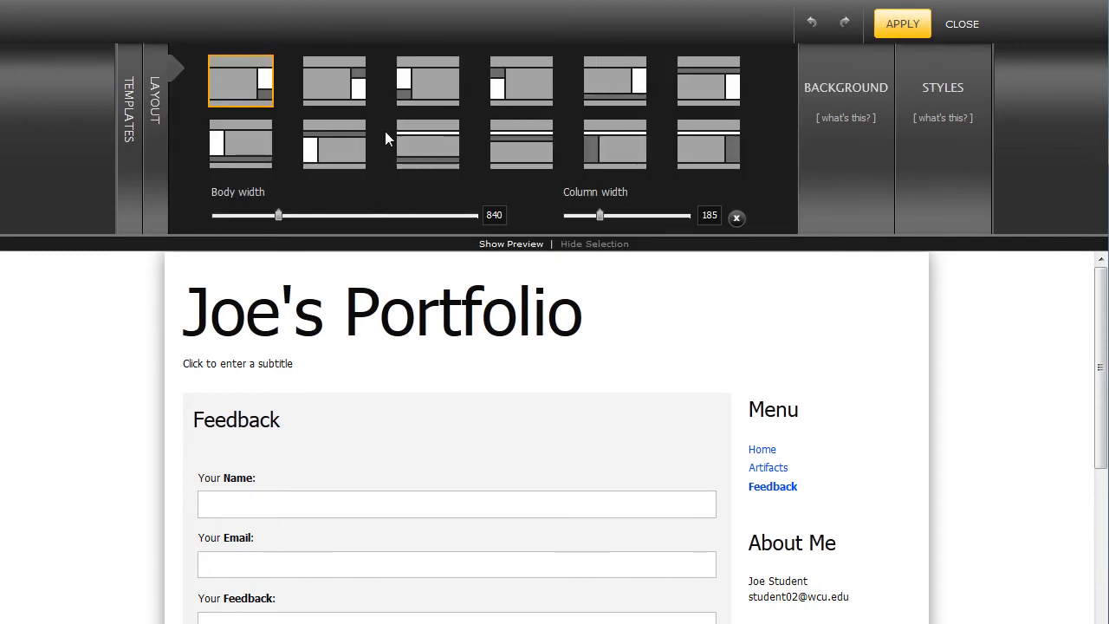
{"action": "left_click", "coordinate": [334, 151]}
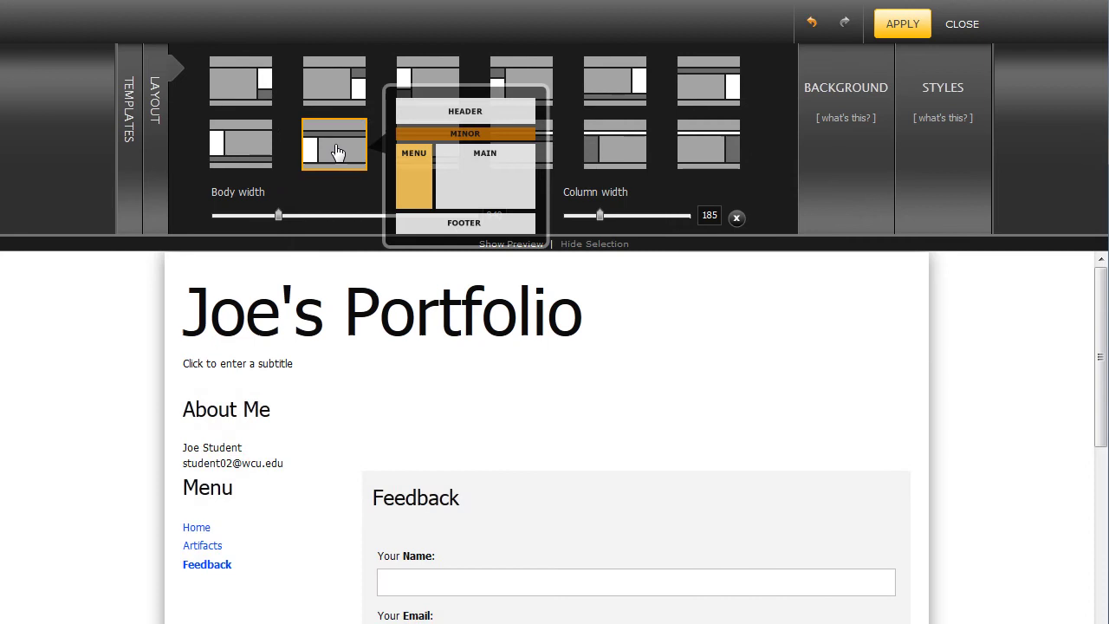
{"action": "left_click", "coordinate": [239, 148]}
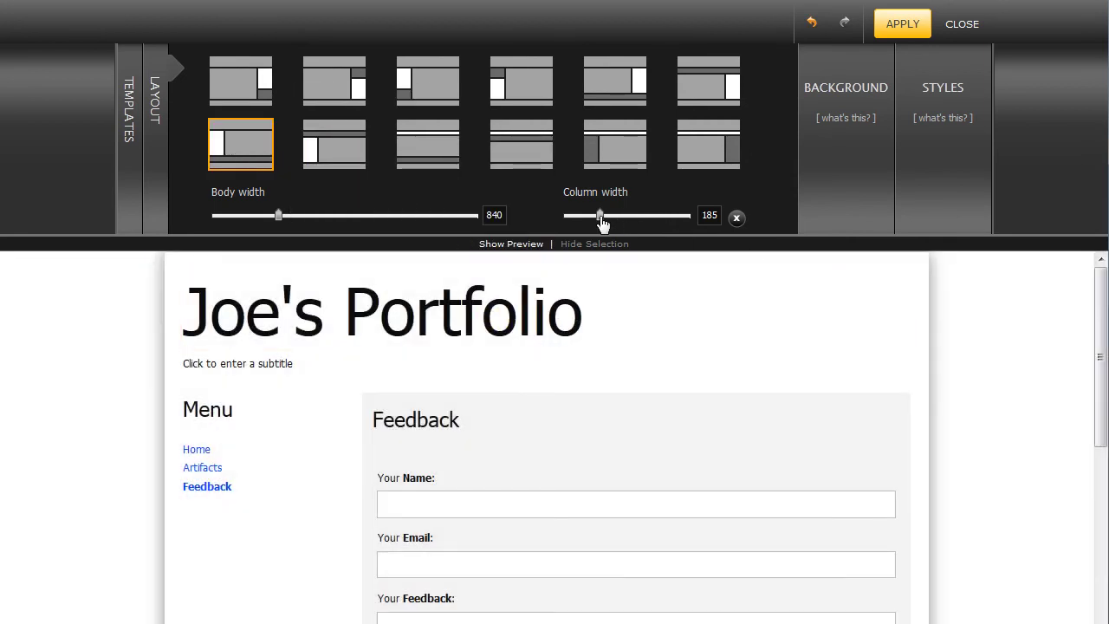
{"action": "mouse_move", "coordinate": [600, 217]}
{"action": "left_mouse_down"}
{"action": "mouse_move", "coordinate": [626, 220]}
{"action": "mouse_move", "coordinate": [585, 223]}
{"action": "left_mouse_up"}
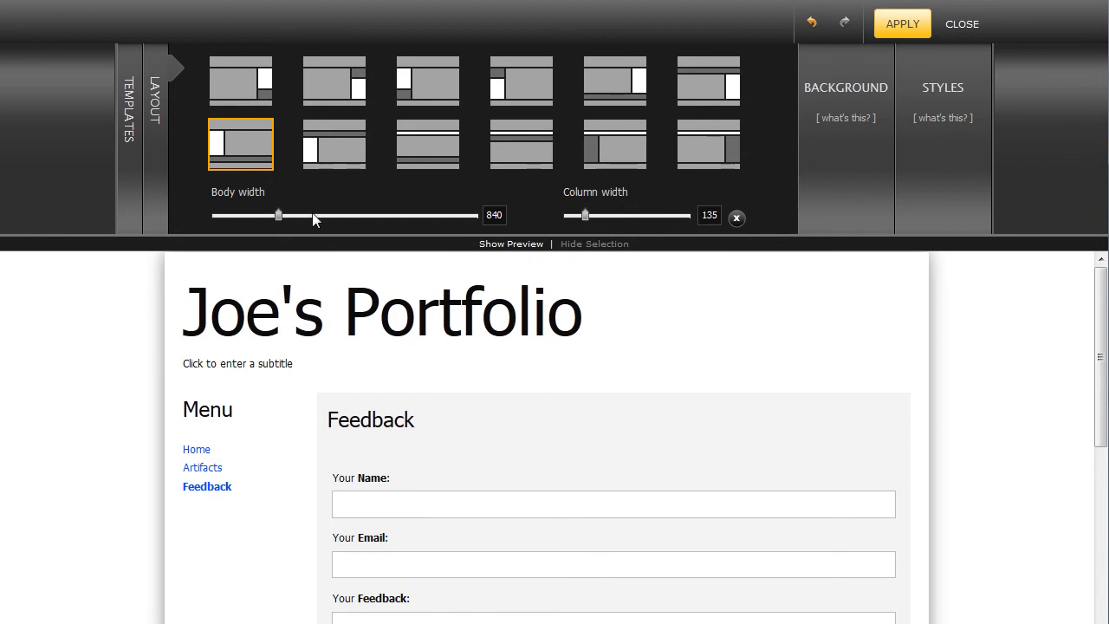
{"action": "left_click_drag", "start_coordinate": [278, 215], "coordinate": [329, 216]}
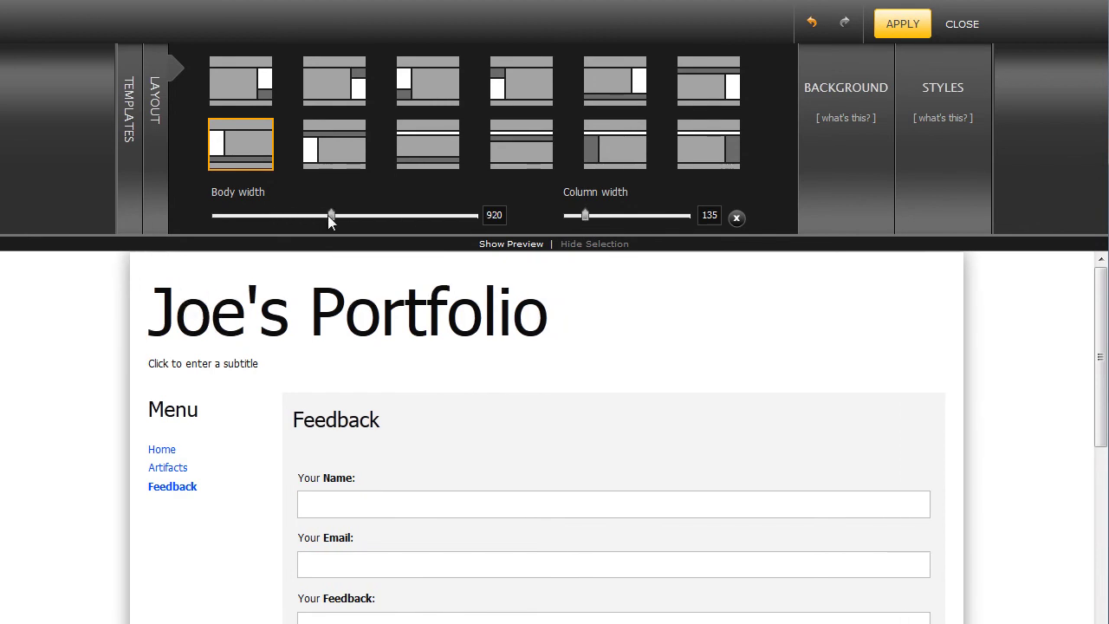
Set the portfolio background to the dark diamond-patterned image from the Black/Grey stock images
{"action": "left_click", "coordinate": [855, 94]}
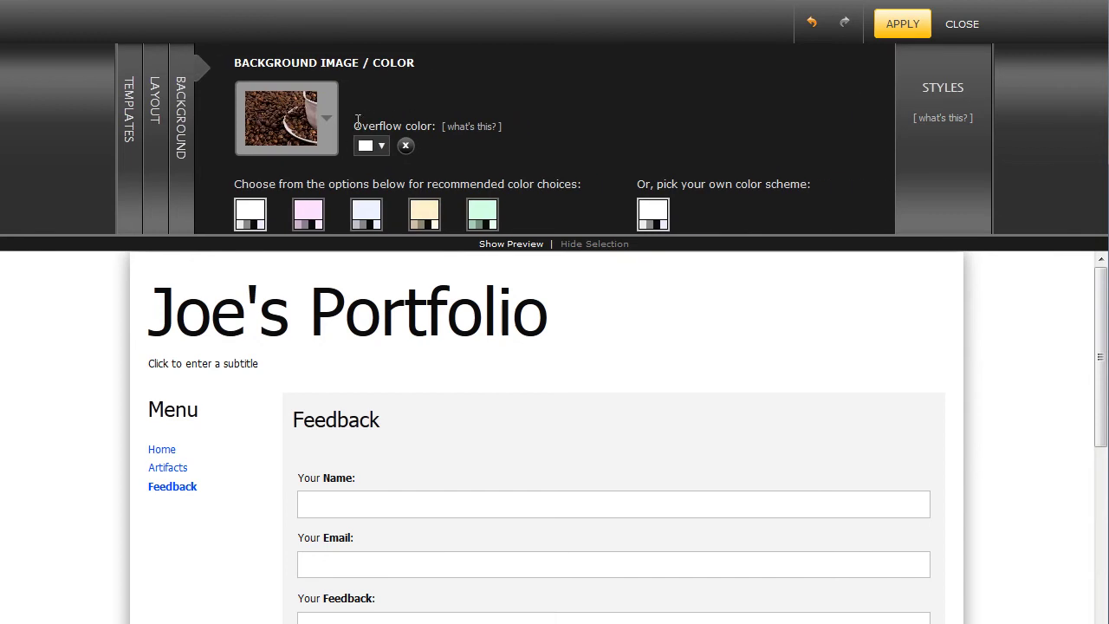
{"action": "left_click", "coordinate": [325, 120]}
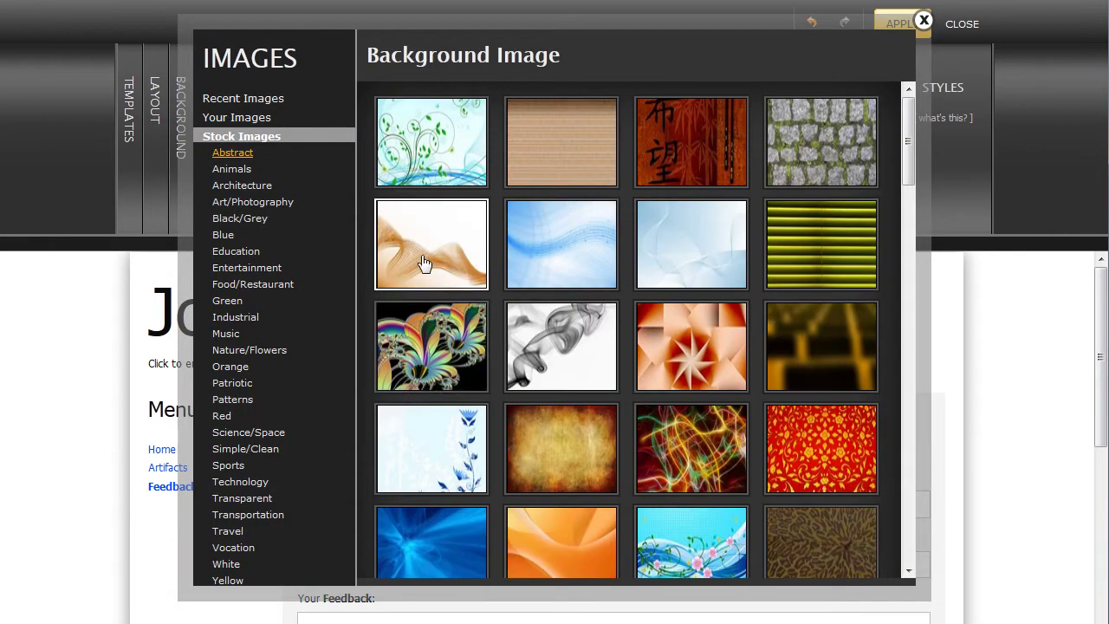
{"action": "scroll", "coordinate": [460, 280], "scroll_direction": "down", "scroll_amount": 1}
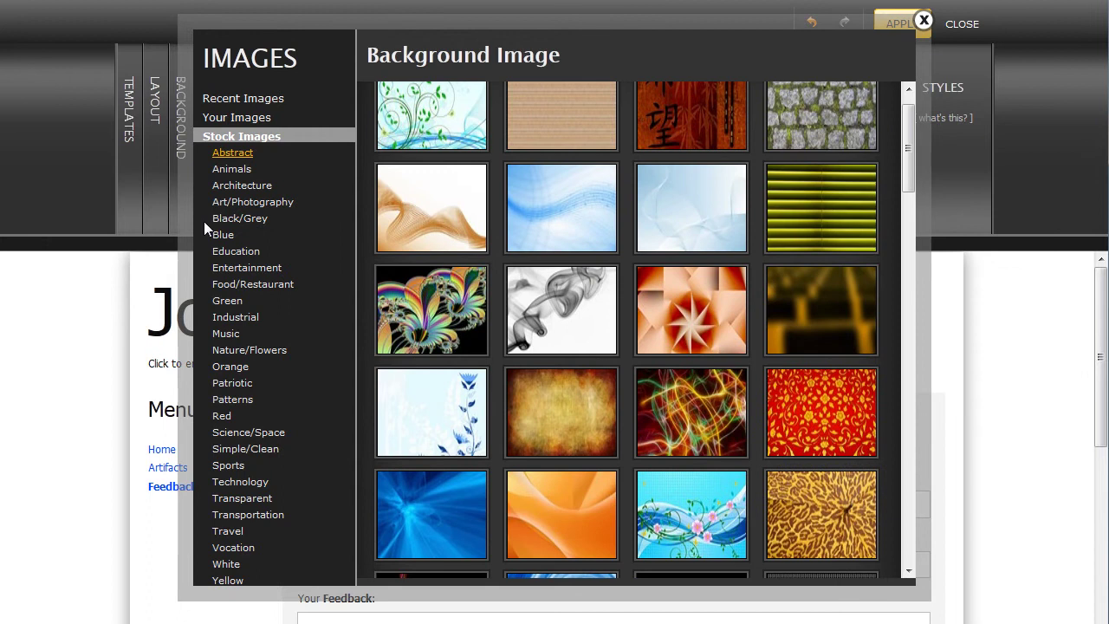
{"action": "left_click", "coordinate": [234, 220]}
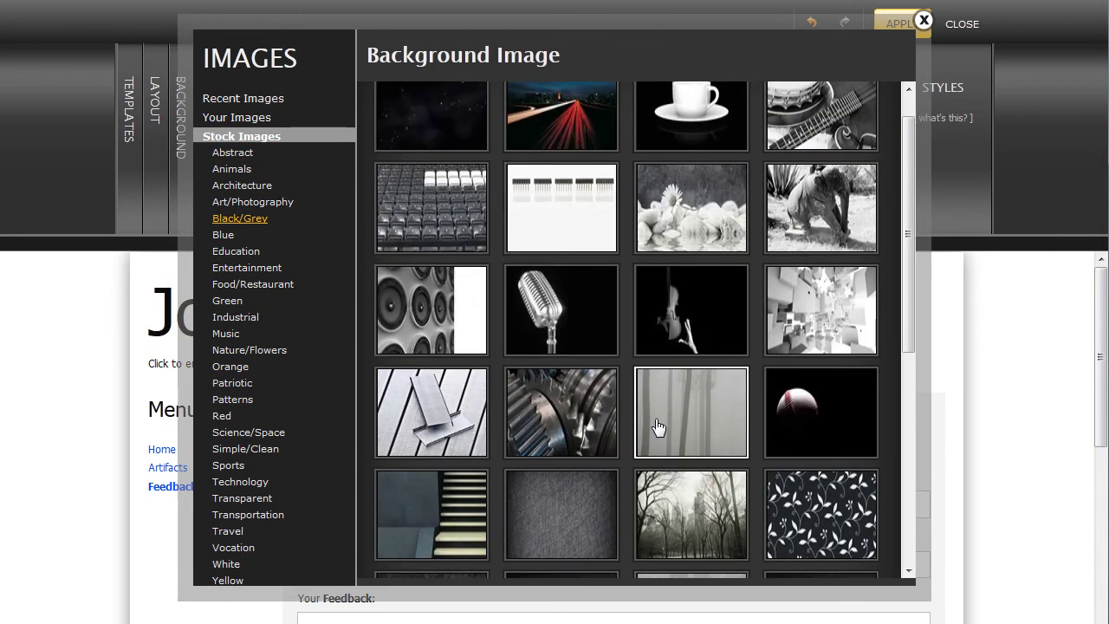
{"action": "scroll", "coordinate": [658, 426], "scroll_direction": "down", "scroll_amount": 4}
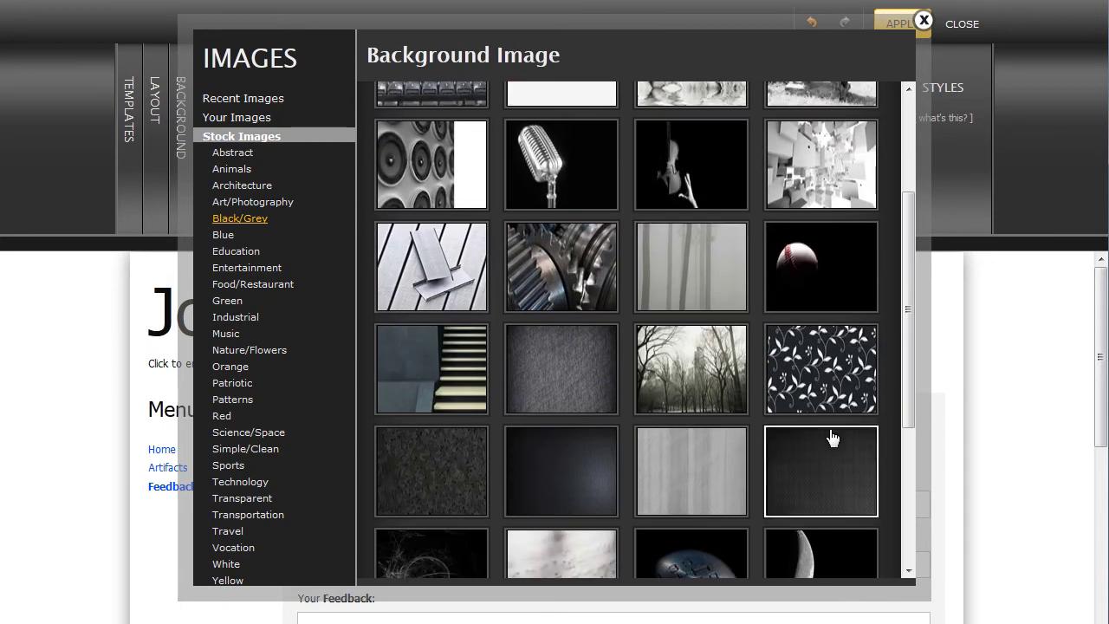
{"action": "left_click", "coordinate": [838, 470]}
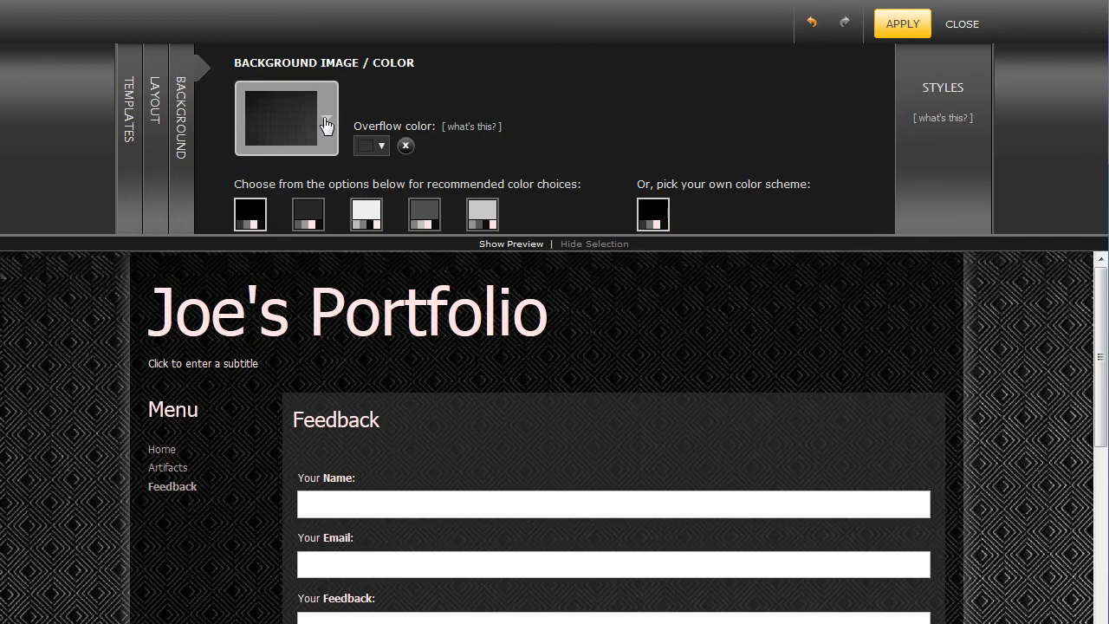
Look at the personal images available as a background and leave the image picker without choosing one
{"action": "left_click", "coordinate": [326, 122]}
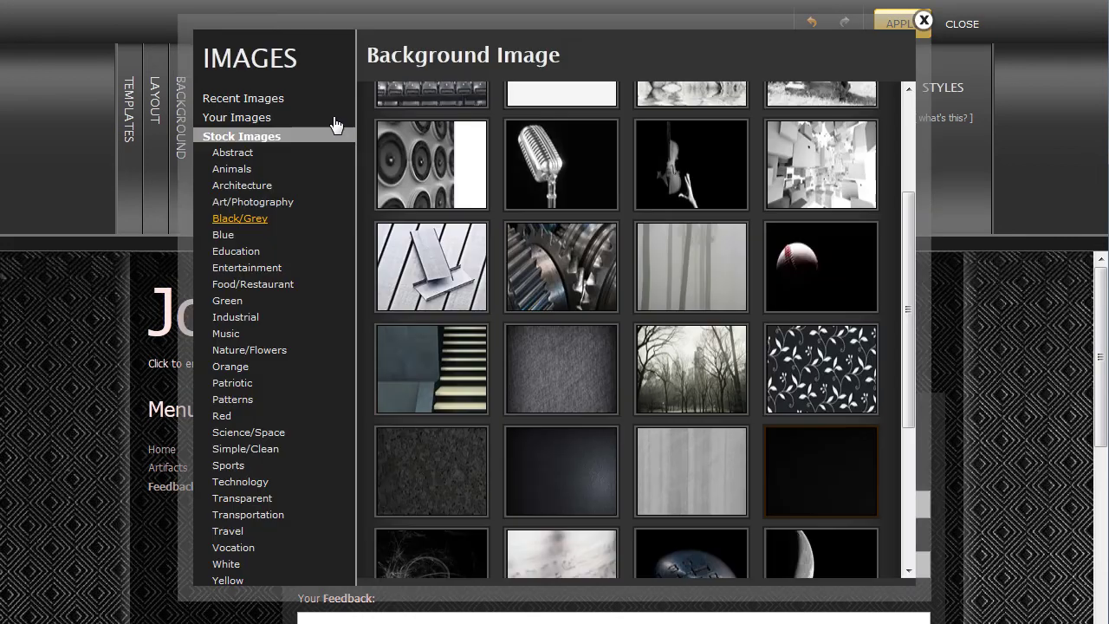
{"action": "left_click", "coordinate": [223, 122]}
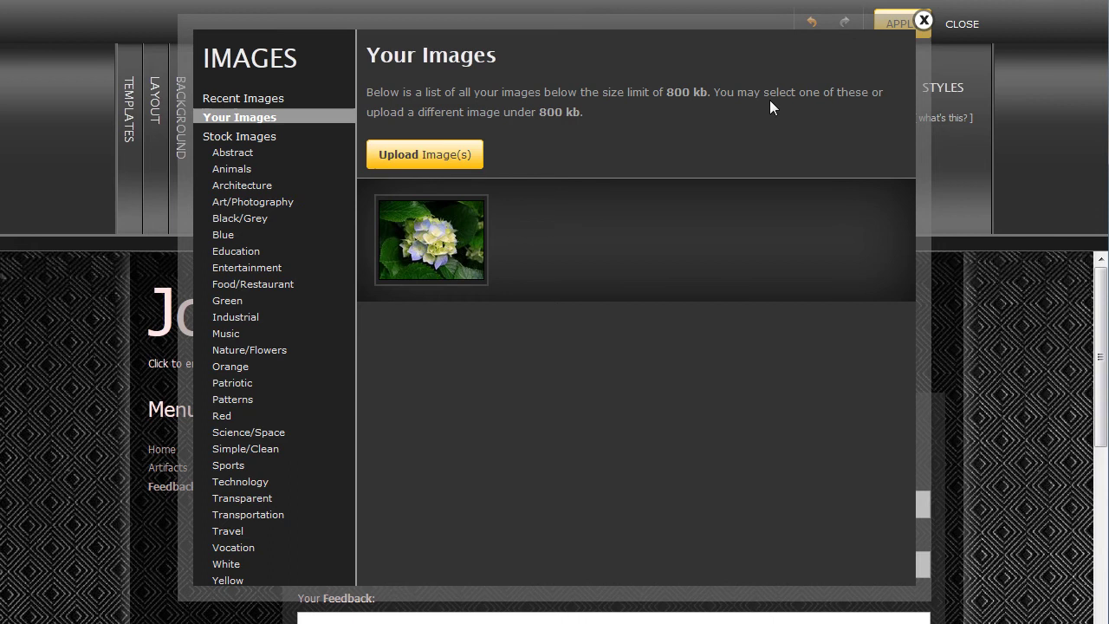
{"action": "left_click", "coordinate": [923, 21]}
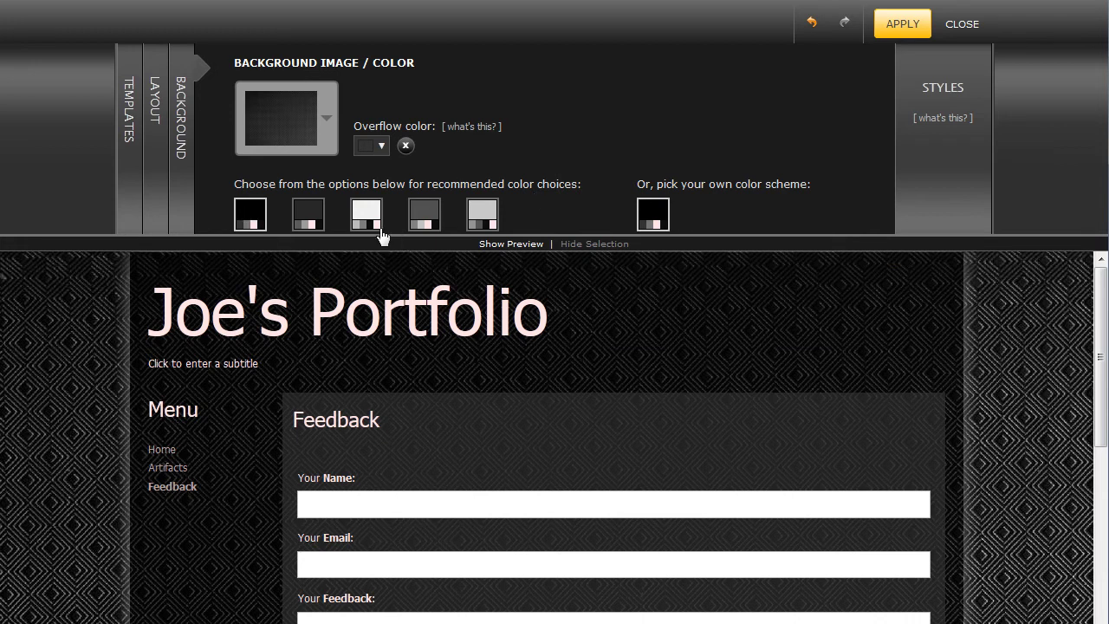
Try the recommended color choices and apply a custom grey color scheme with a slight green hue instead
{"action": "left_click", "coordinate": [307, 218]}
{"action": "left_click", "coordinate": [481, 214]}
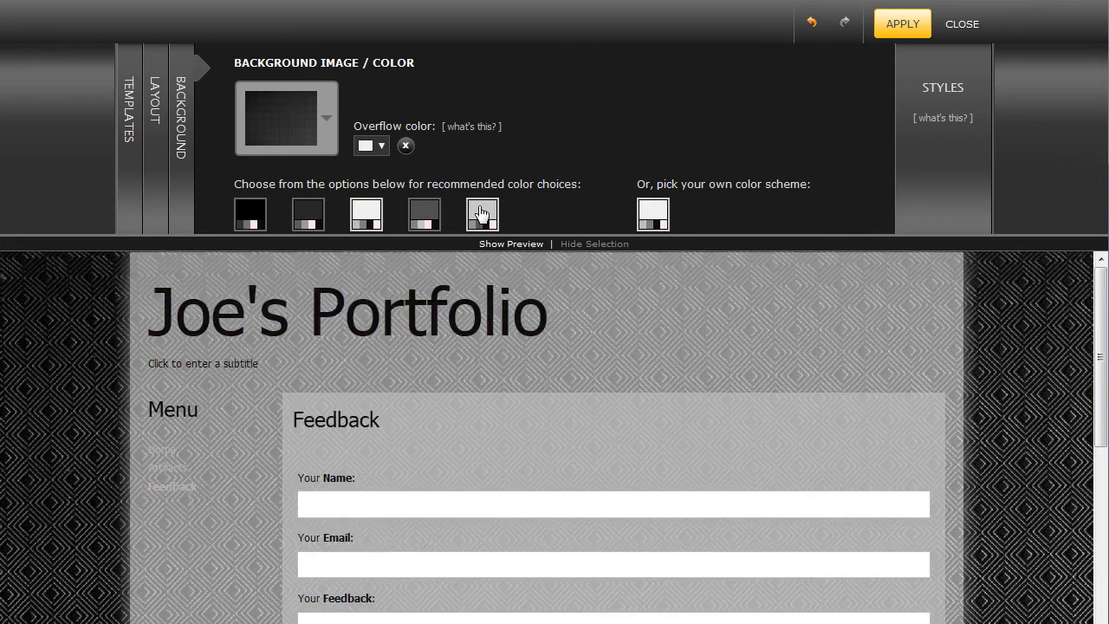
{"action": "left_click", "coordinate": [647, 222]}
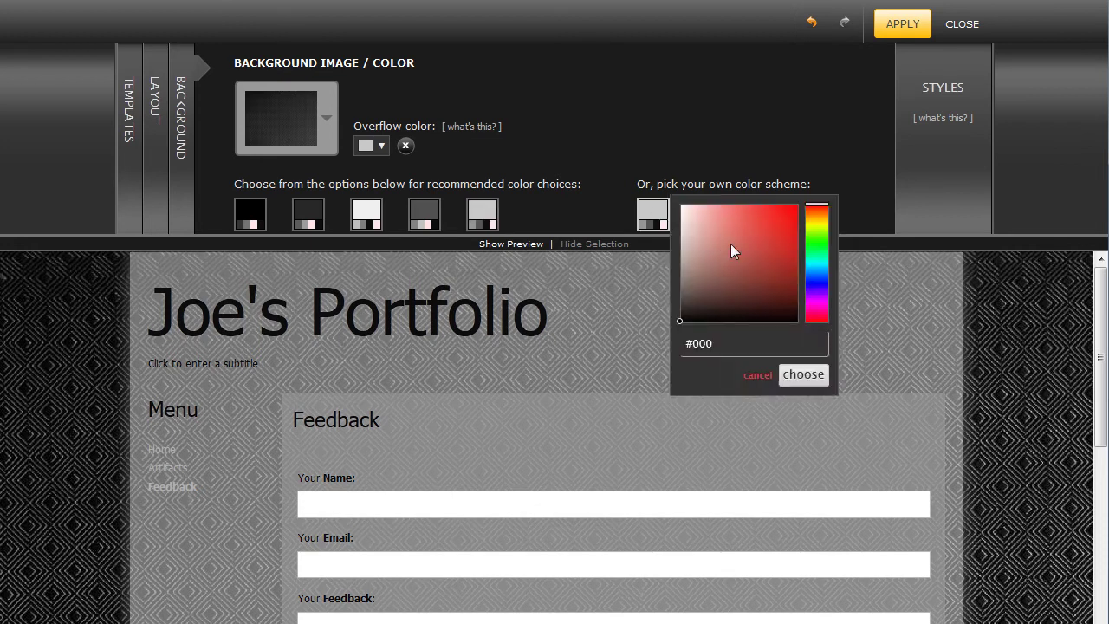
{"action": "left_click", "coordinate": [693, 299]}
{"action": "left_click", "coordinate": [686, 270]}
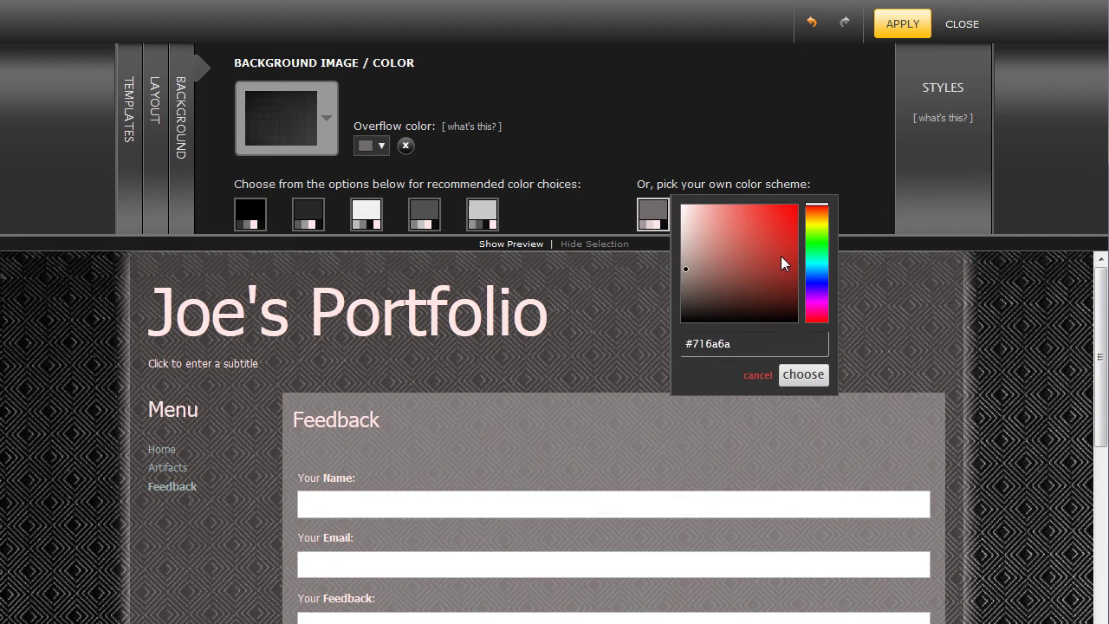
{"action": "mouse_move", "coordinate": [818, 213]}
{"action": "left_mouse_down"}
{"action": "mouse_move", "coordinate": [819, 241]}
{"action": "mouse_move", "coordinate": [819, 229]}
{"action": "left_mouse_up"}
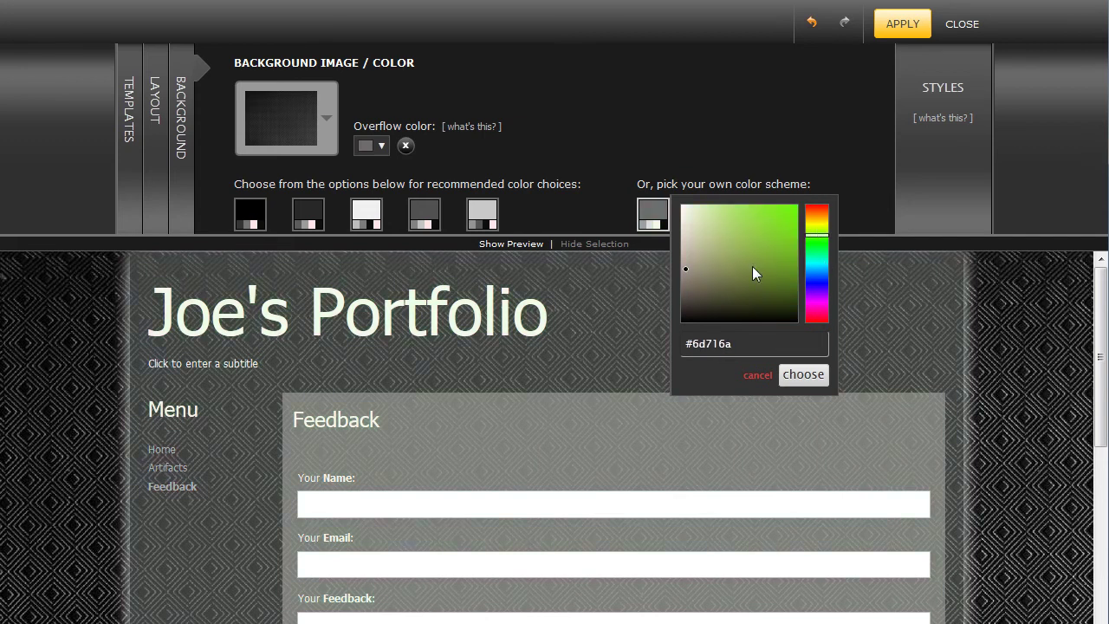
{"action": "left_click", "coordinate": [684, 259]}
{"action": "left_click", "coordinate": [803, 375]}
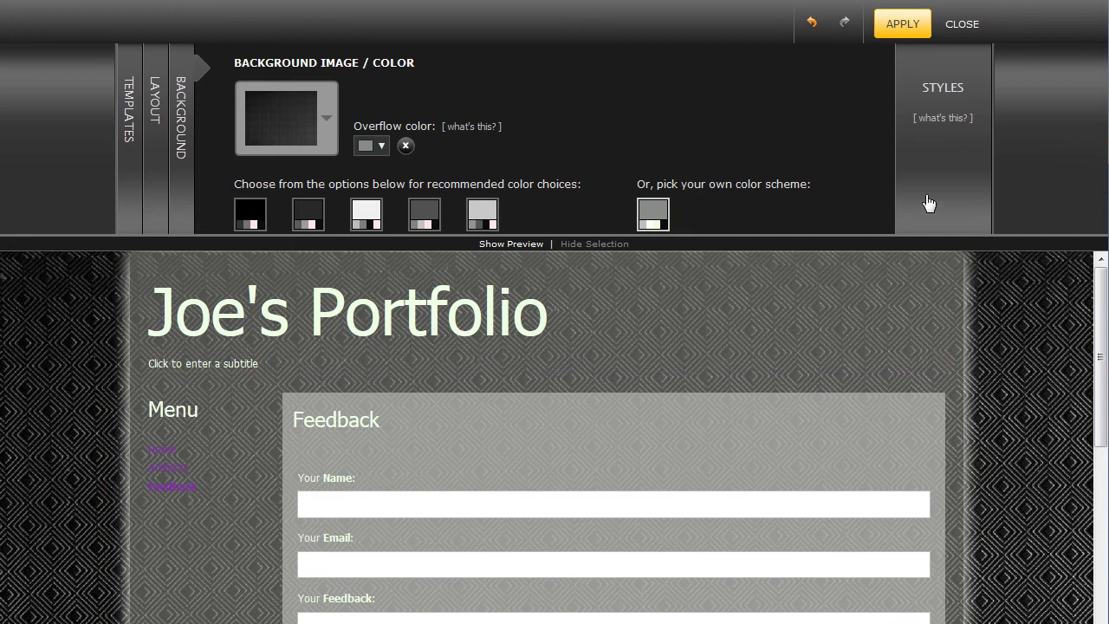
Set the text color of the site's Outer style to black
{"action": "left_click", "coordinate": [947, 104]}
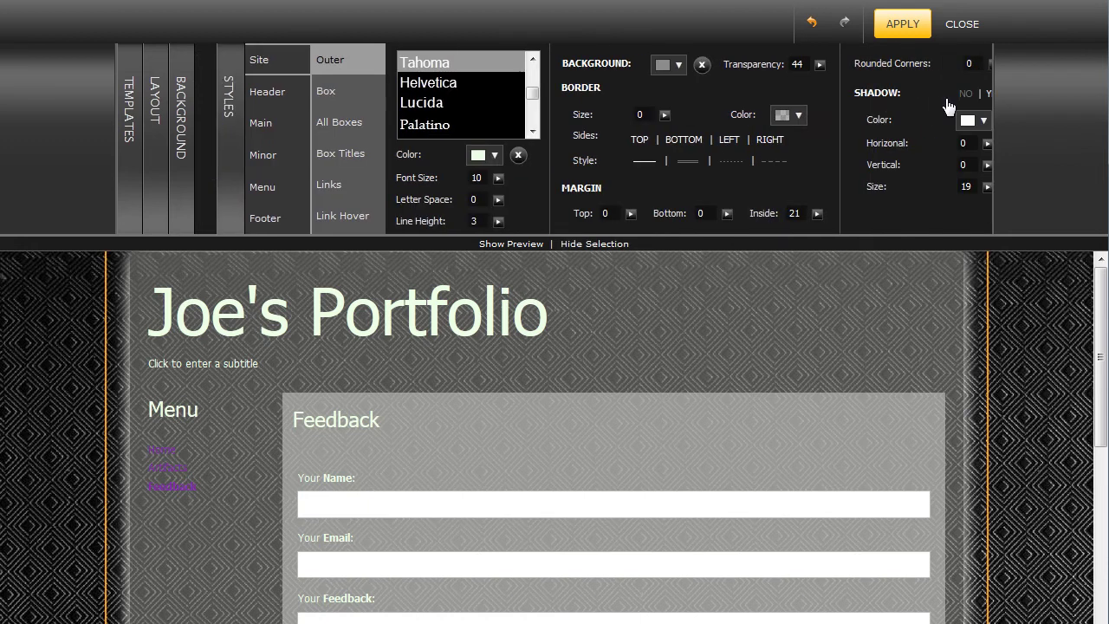
{"action": "left_click", "coordinate": [470, 157]}
{"action": "left_click", "coordinate": [460, 278]}
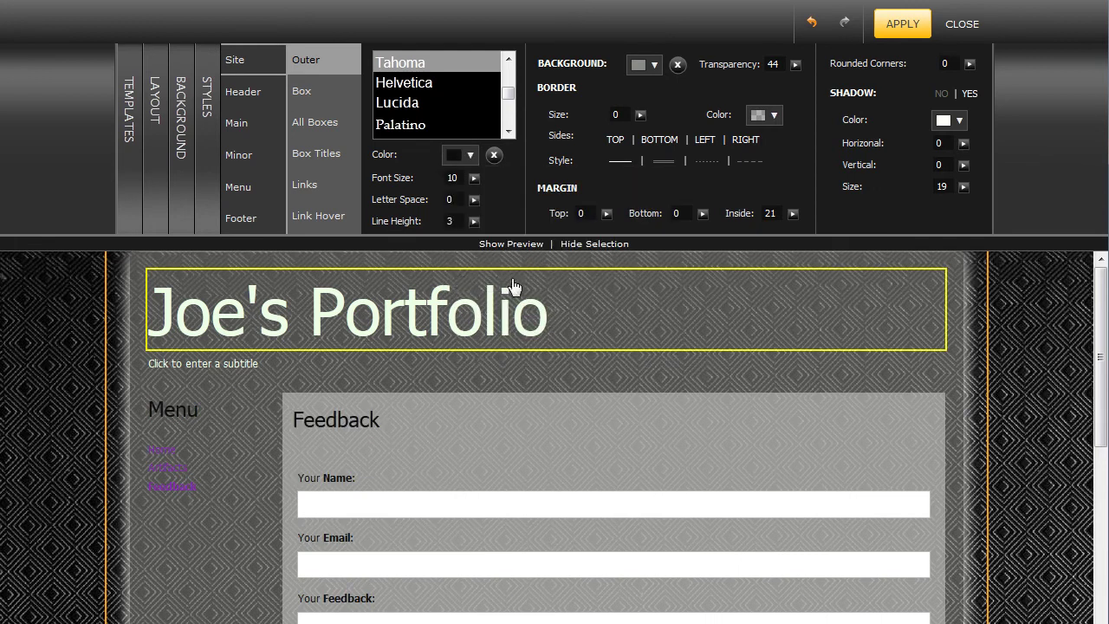
Set the color of the site's links to black
{"action": "left_click", "coordinate": [308, 190]}
{"action": "left_click", "coordinate": [469, 133]}
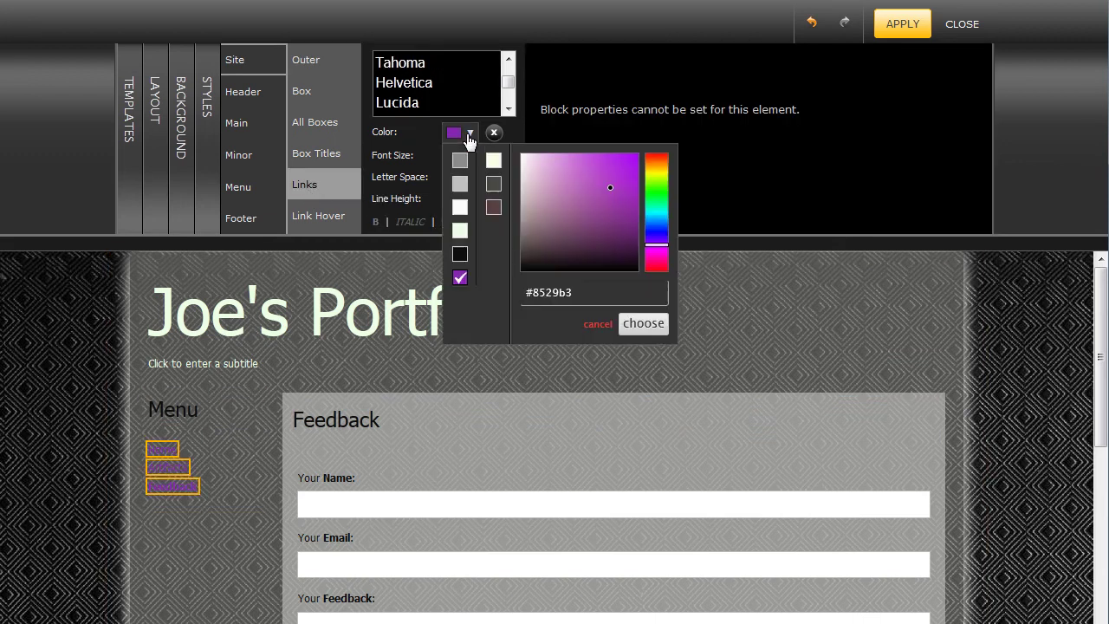
{"action": "left_click", "coordinate": [459, 260]}
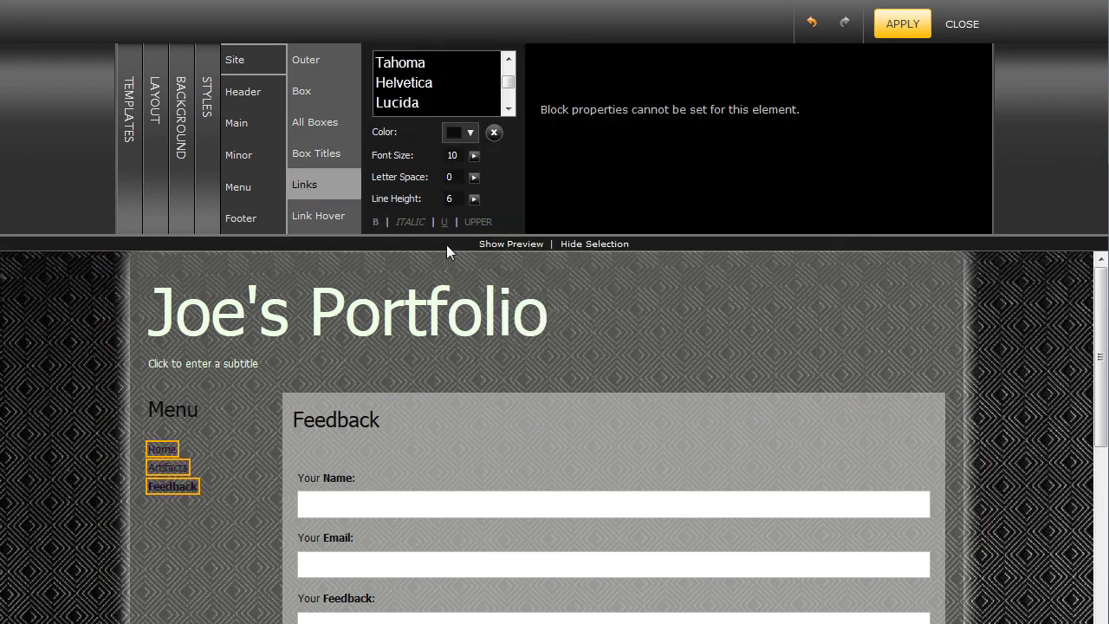
Give the header box a background image using the dark, rough-textured picture from the Abstract stock images
{"action": "left_click", "coordinate": [233, 94]}
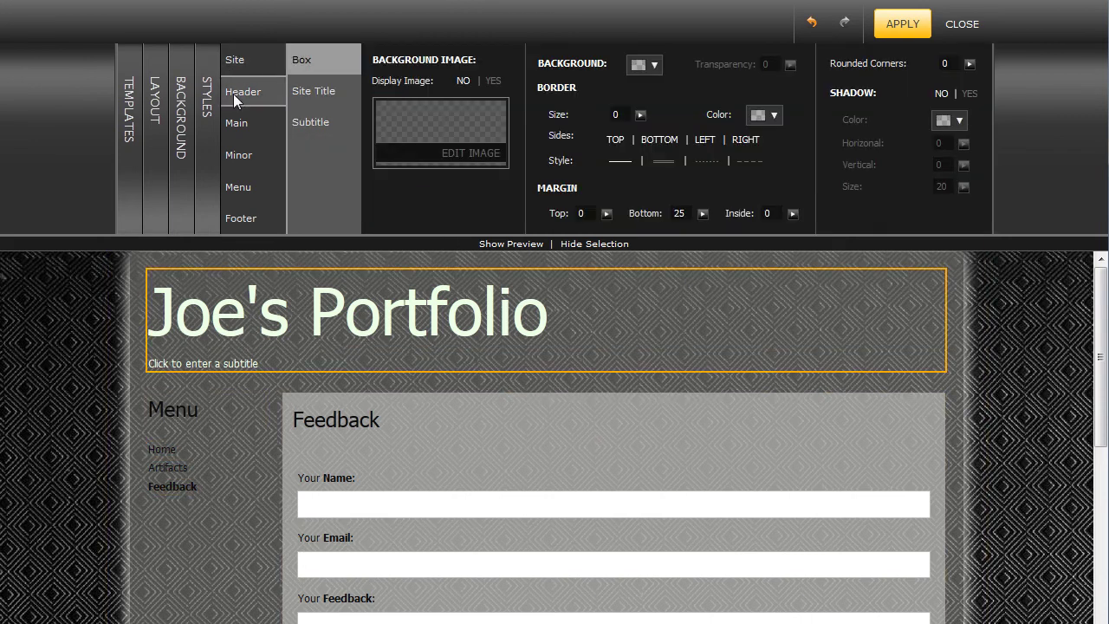
{"action": "left_click", "coordinate": [493, 81]}
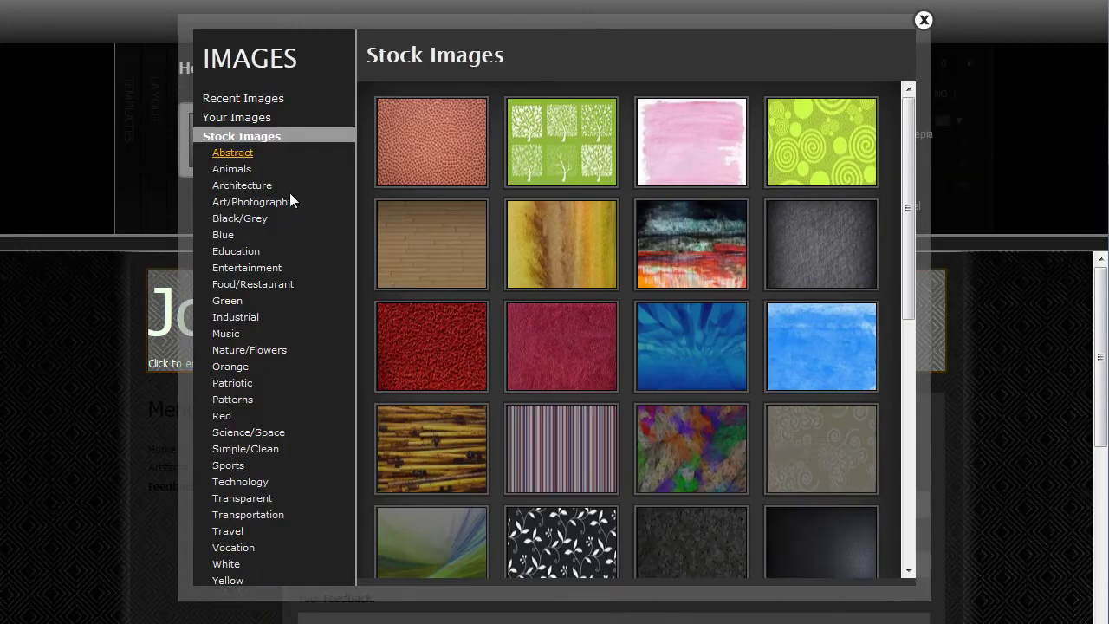
{"action": "scroll", "coordinate": [701, 398], "scroll_direction": "down", "scroll_amount": 4}
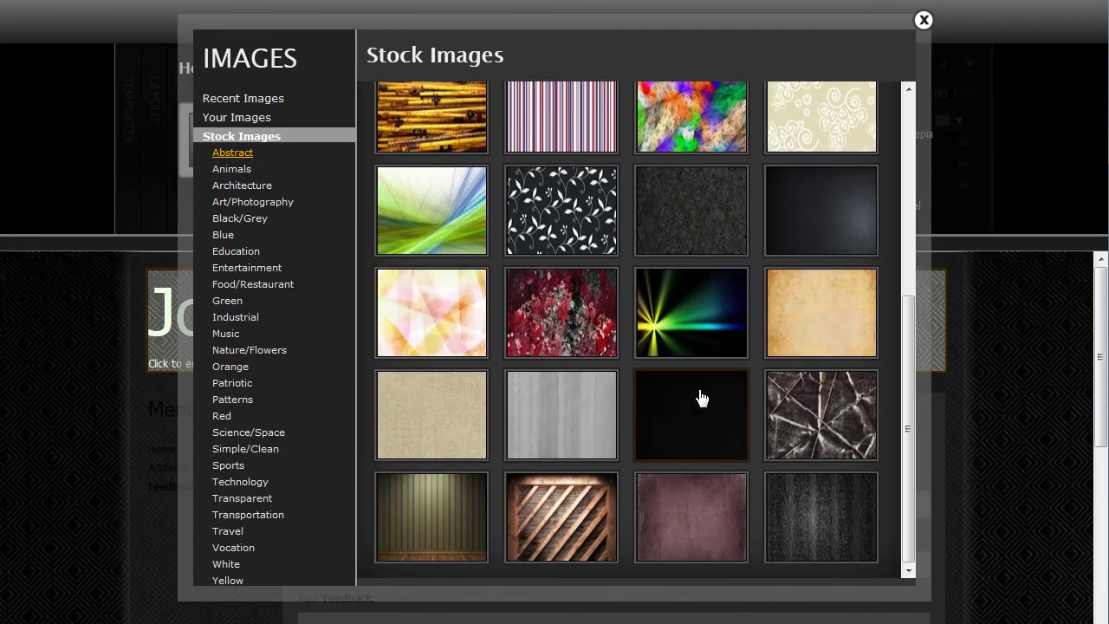
{"action": "left_click", "coordinate": [831, 515]}
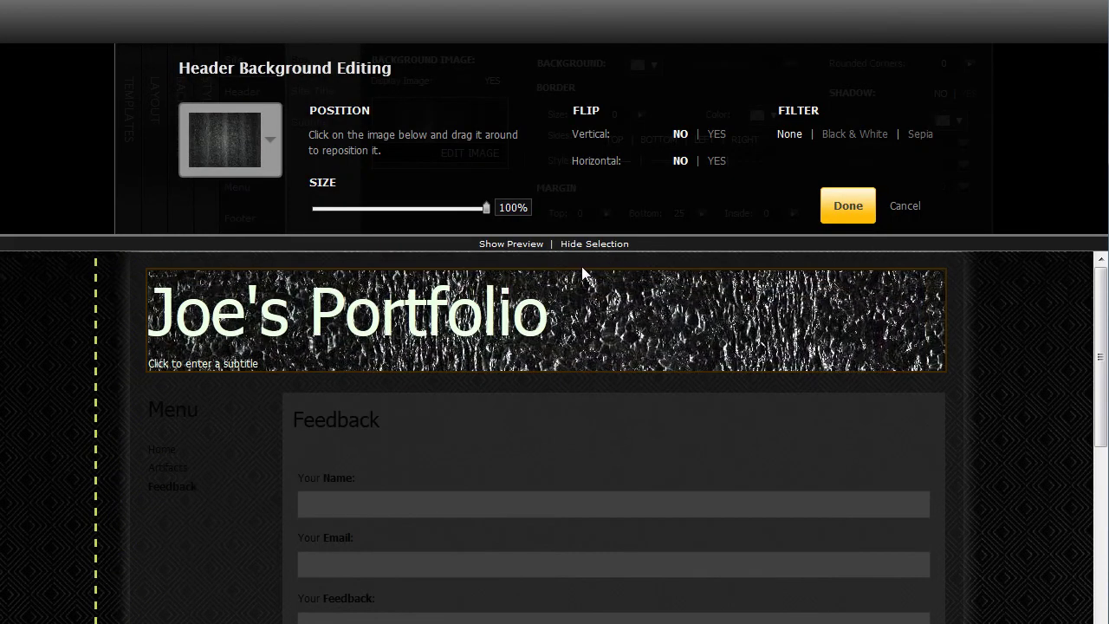
{"action": "left_click", "coordinate": [843, 205]}
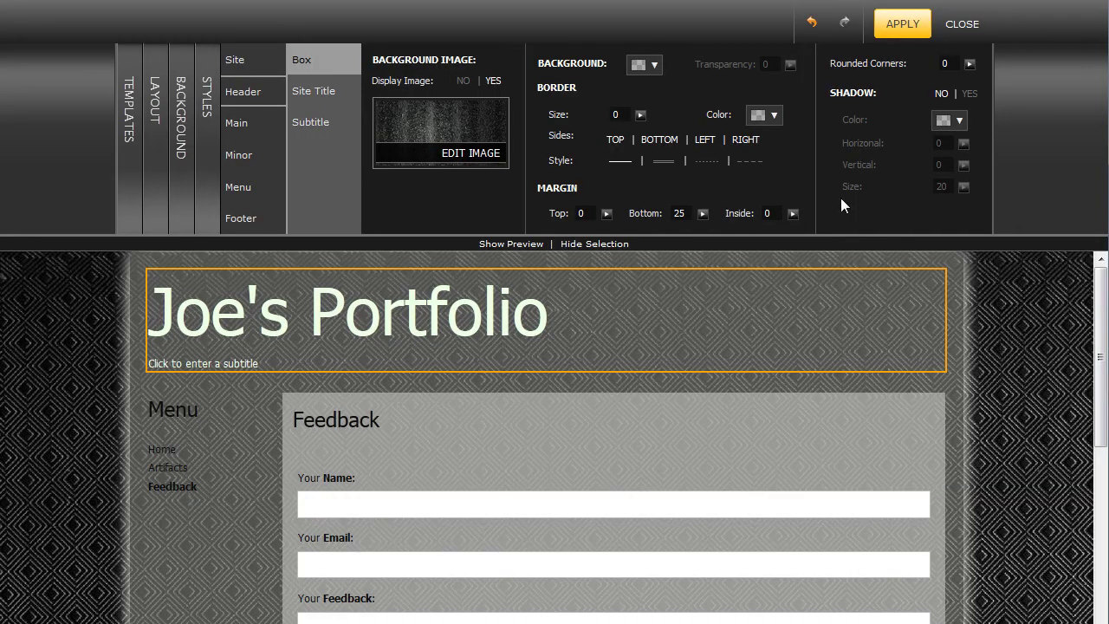
Apply the header image and style changes to the portfolio and leave the design editor
{"action": "left_click", "coordinate": [249, 131]}
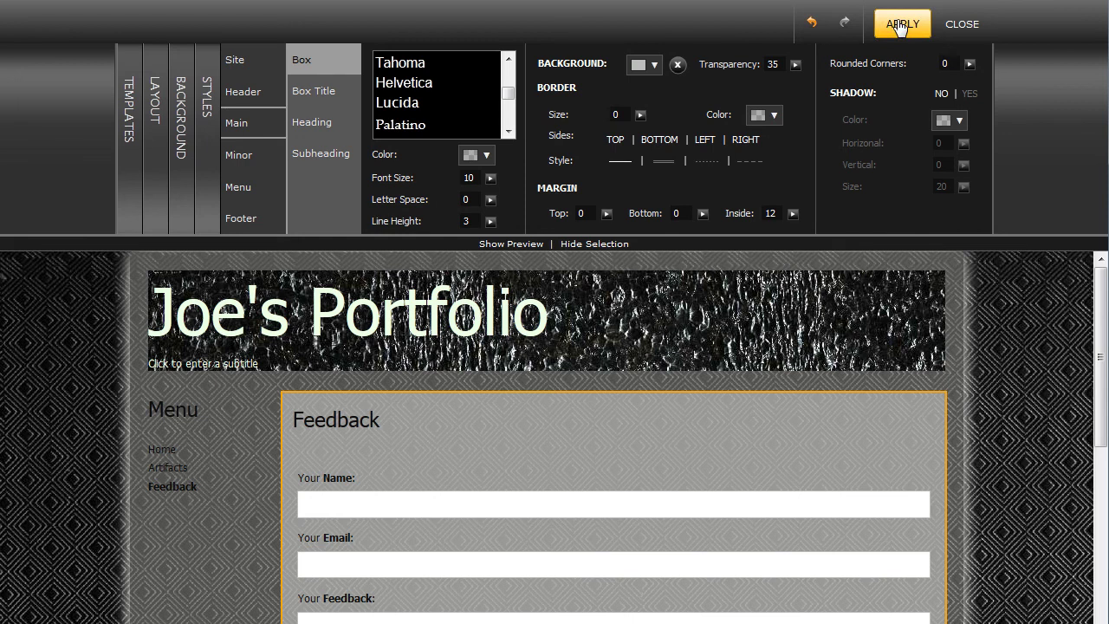
{"action": "left_click", "coordinate": [900, 27]}
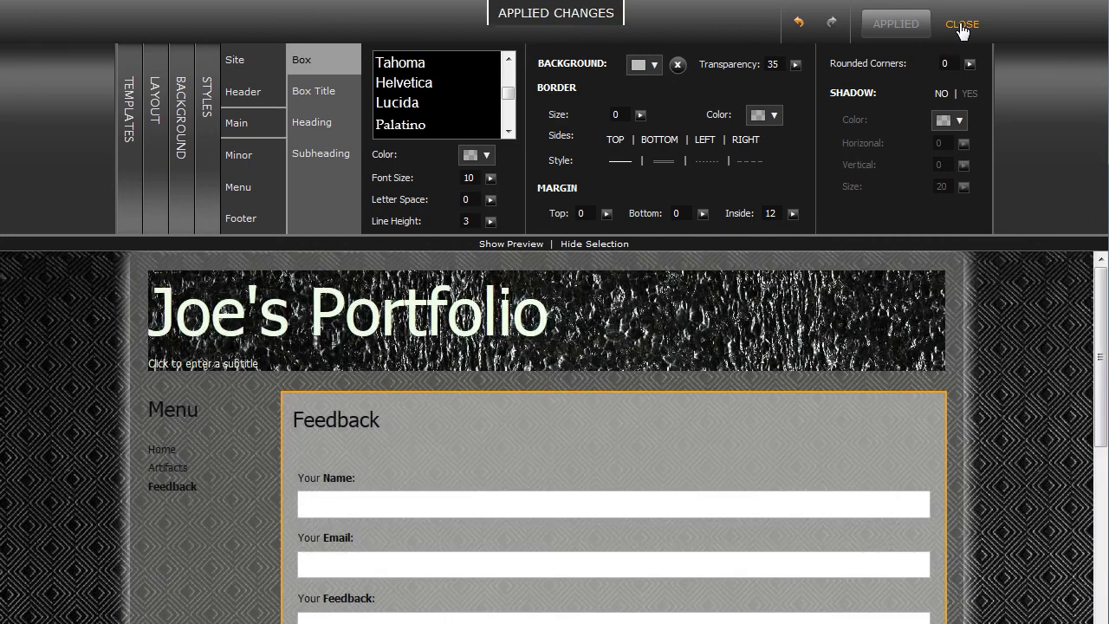
{"action": "left_click", "coordinate": [961, 26]}
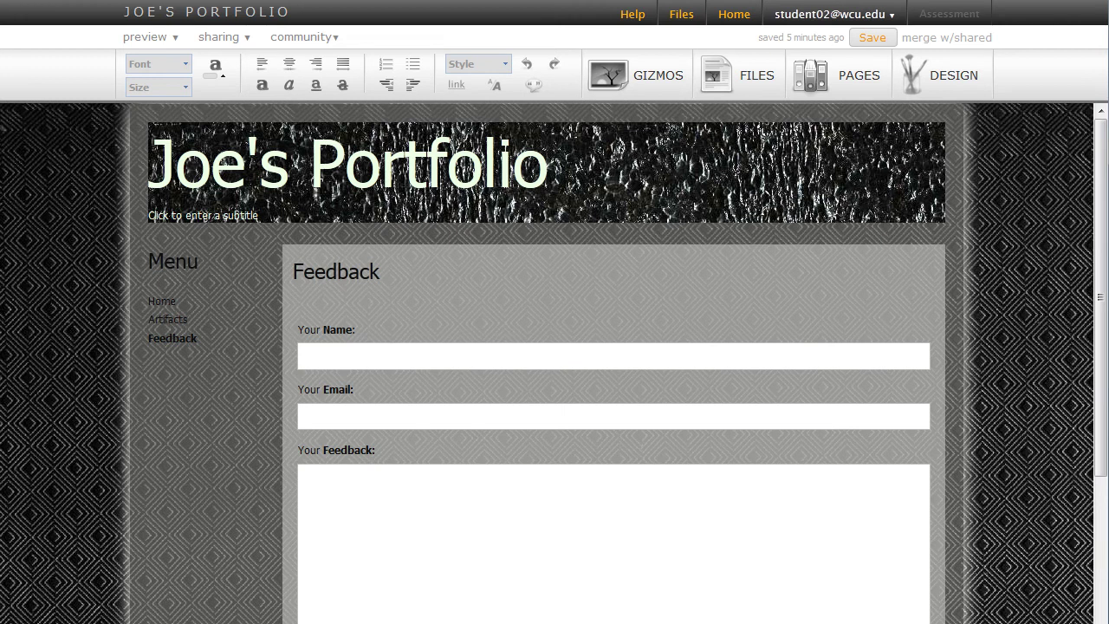
Duplicate the last opened portfolio from the portfolio management home page
{"action": "left_click", "coordinate": [732, 17]}
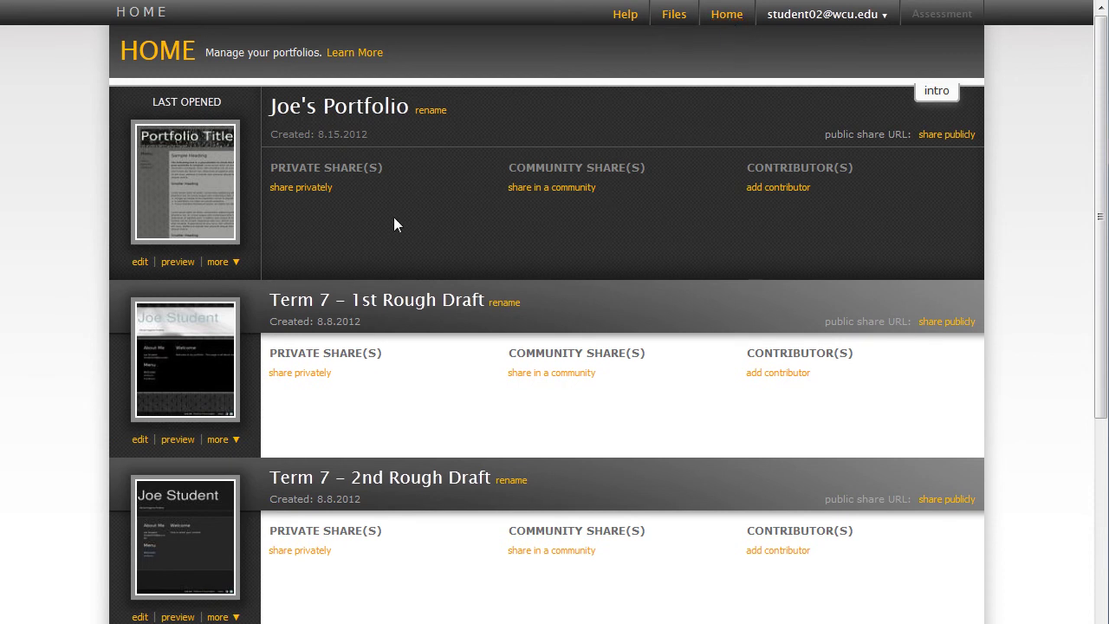
{"action": "left_click", "coordinate": [234, 264]}
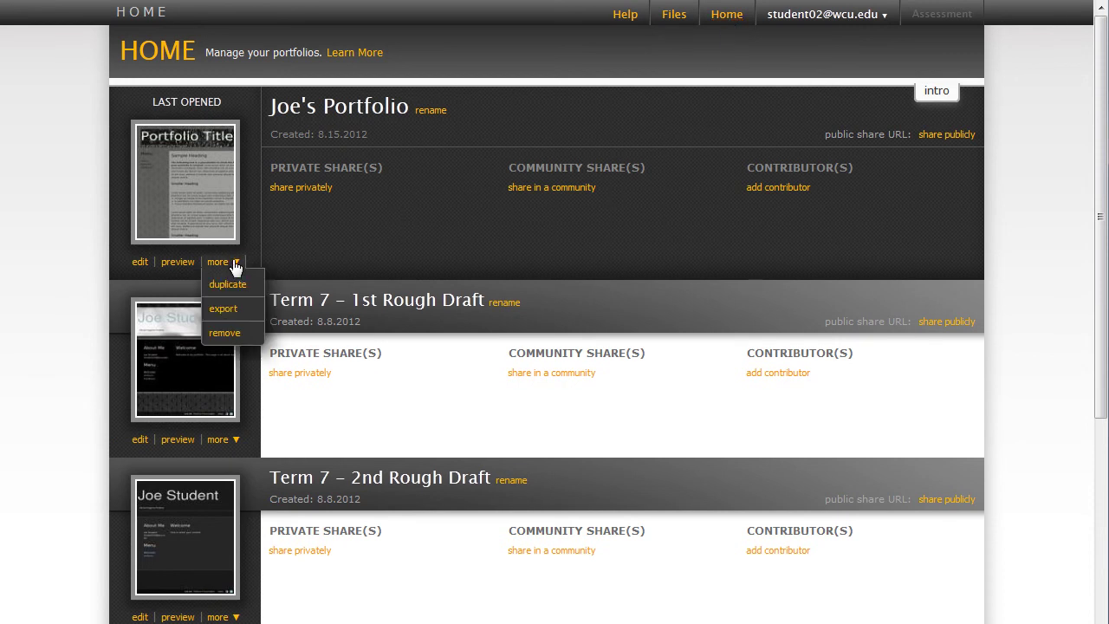
{"action": "left_click", "coordinate": [227, 288]}
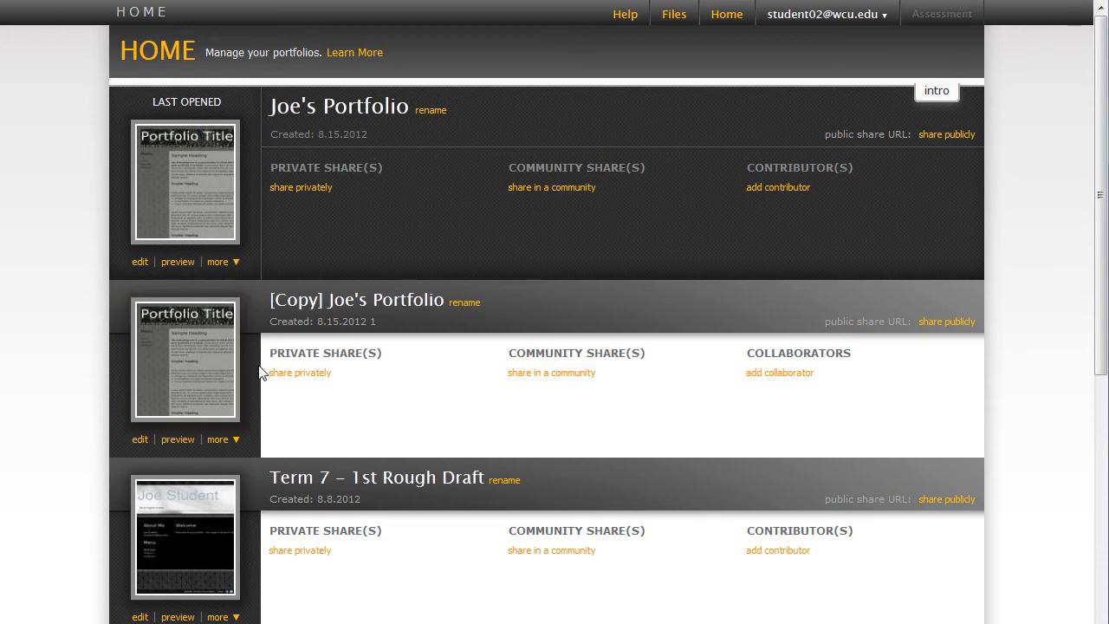
Rename the copied portfolio as "Term 8 Rought Draft 2" and save the title
{"action": "left_click", "coordinate": [468, 305]}
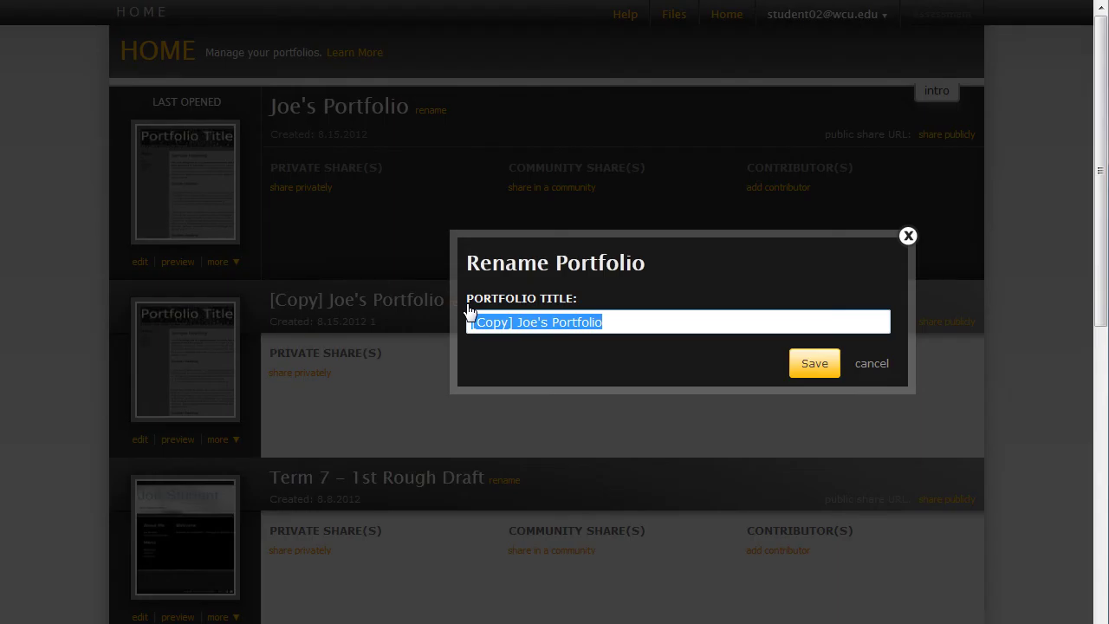
{"action": "type", "text": "Term "}
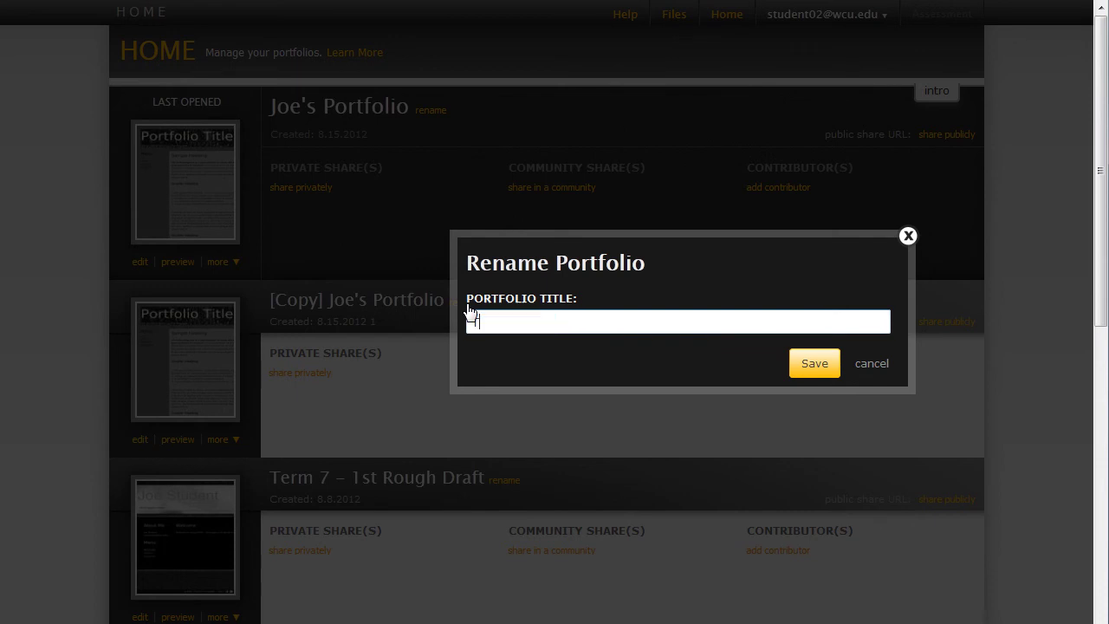
{"action": "type", "text": "8 Rough Draft 2"}
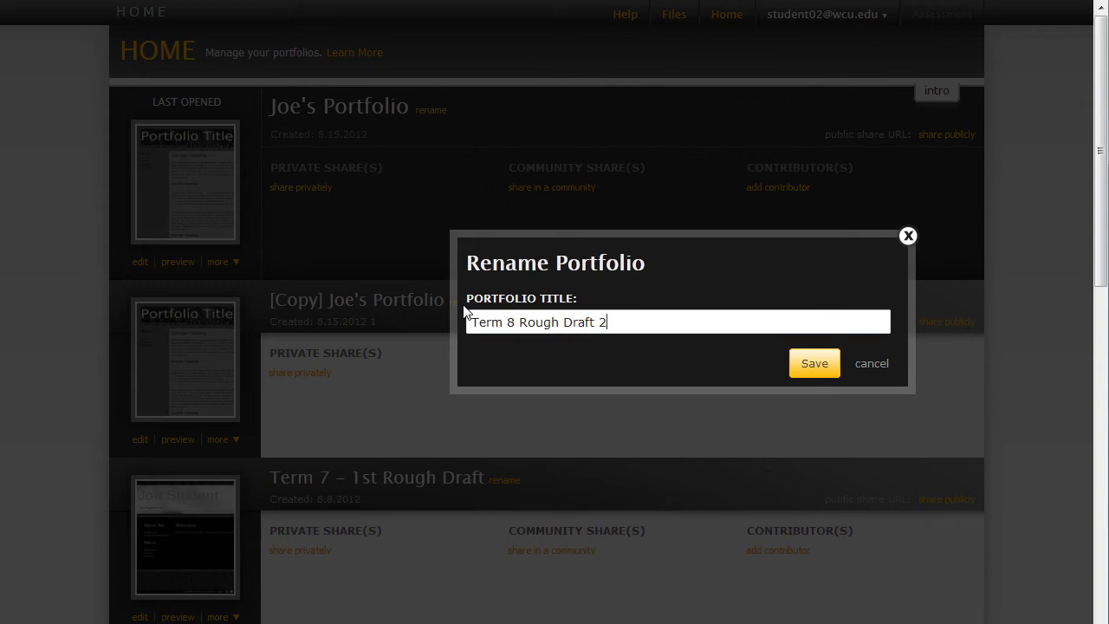
{"action": "left_click", "coordinate": [814, 365]}
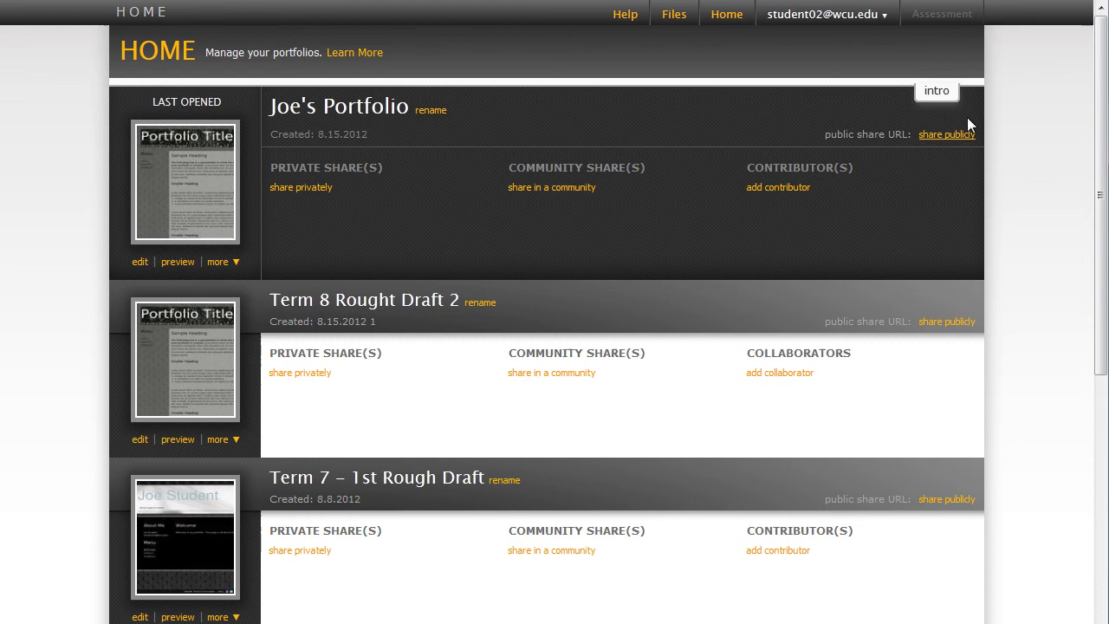
Switch to the Assessment area and open Term 8 - Rough Draft 1 in the Dental Hygiene portfolio
{"action": "left_click", "coordinate": [942, 14]}
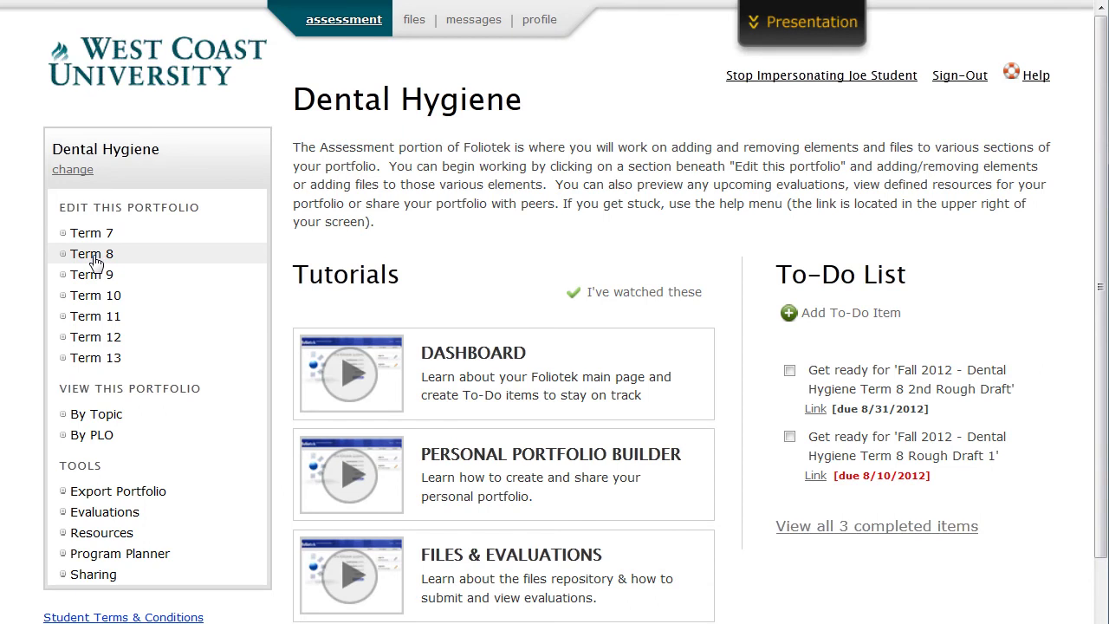
{"action": "left_click", "coordinate": [93, 255]}
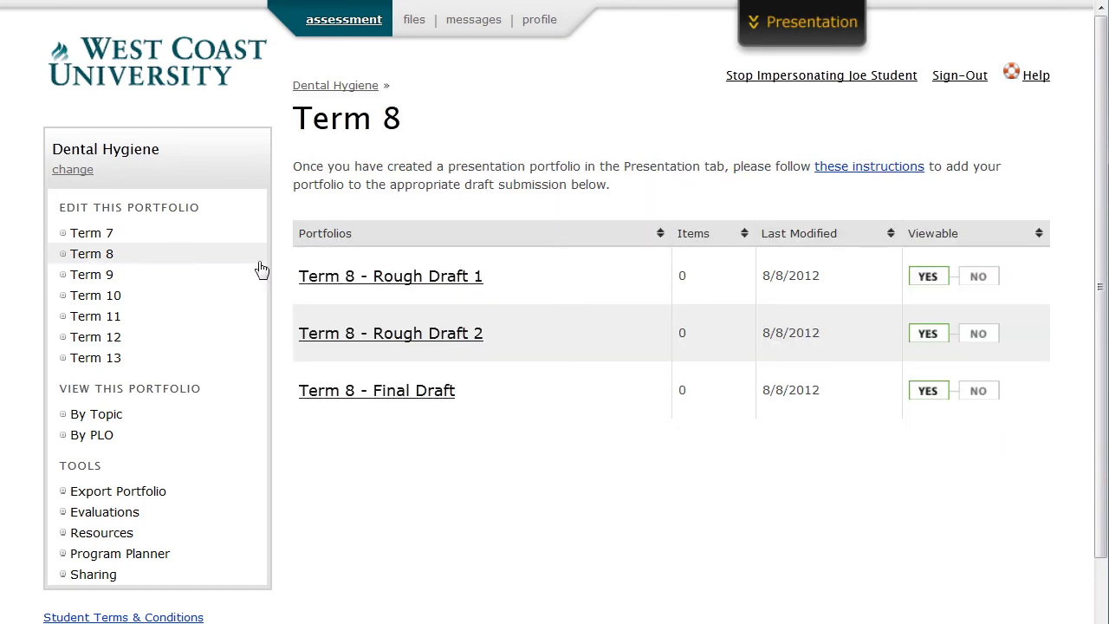
{"action": "left_click", "coordinate": [376, 277]}
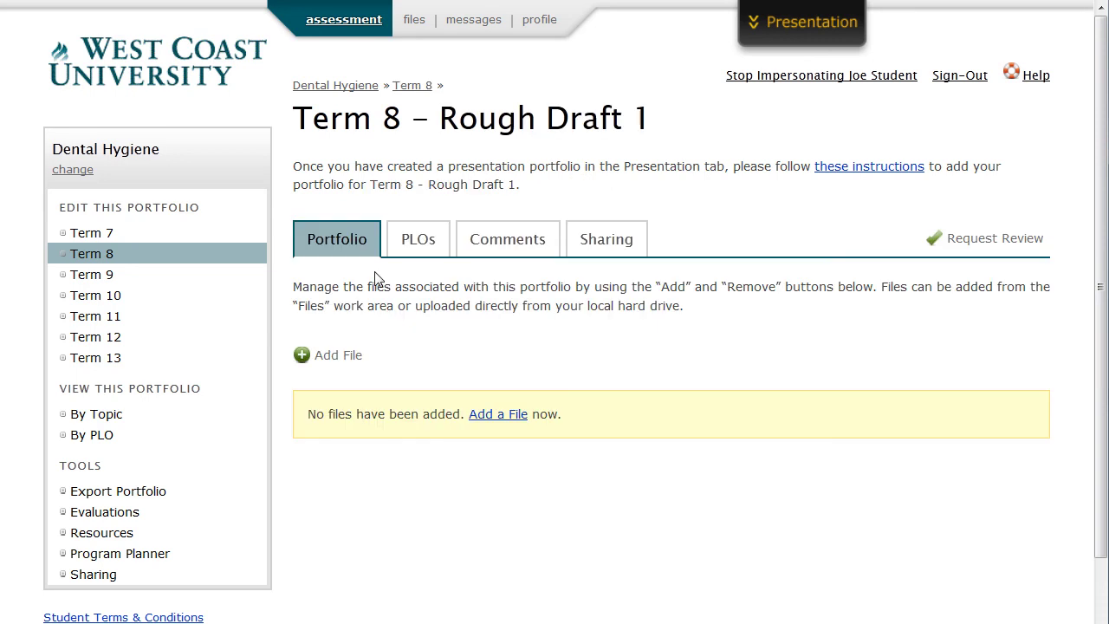
Add the original presentation portfolio, not its renamed copy, as a linked file to Term 8 - Rough Draft 1
{"action": "left_click", "coordinate": [312, 365]}
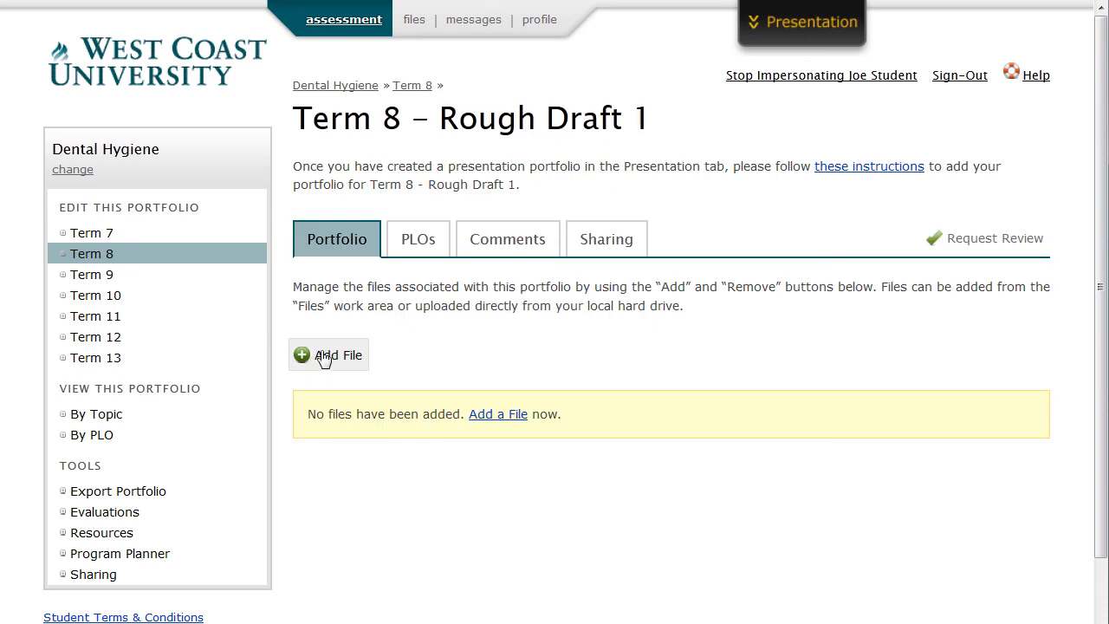
{"action": "left_click", "coordinate": [403, 365]}
{"action": "left_click", "coordinate": [423, 501]}
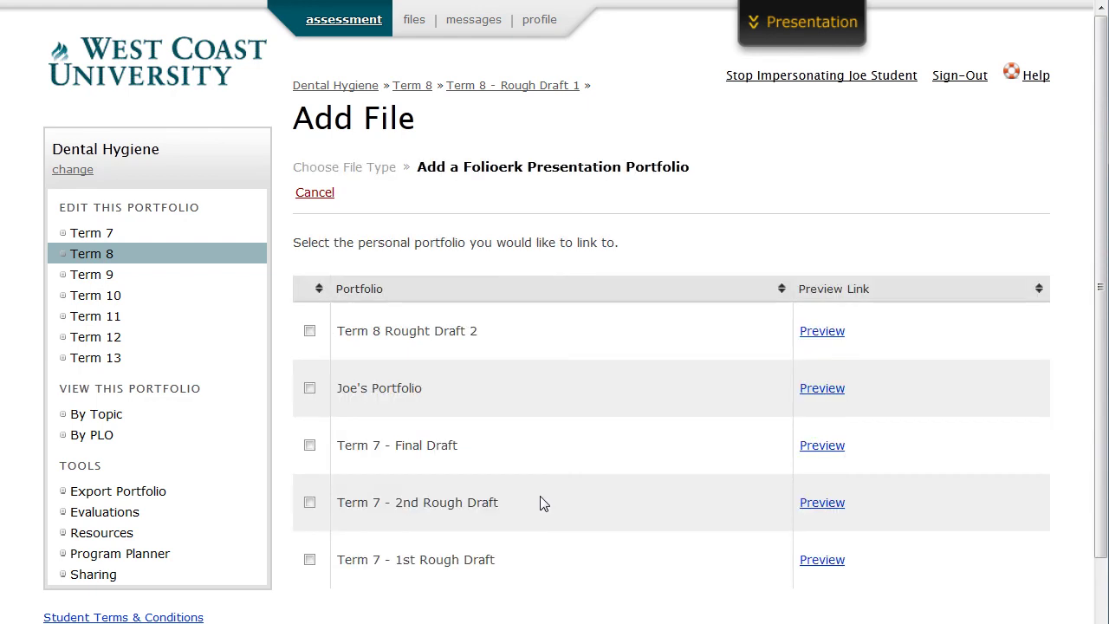
{"action": "left_click", "coordinate": [310, 389]}
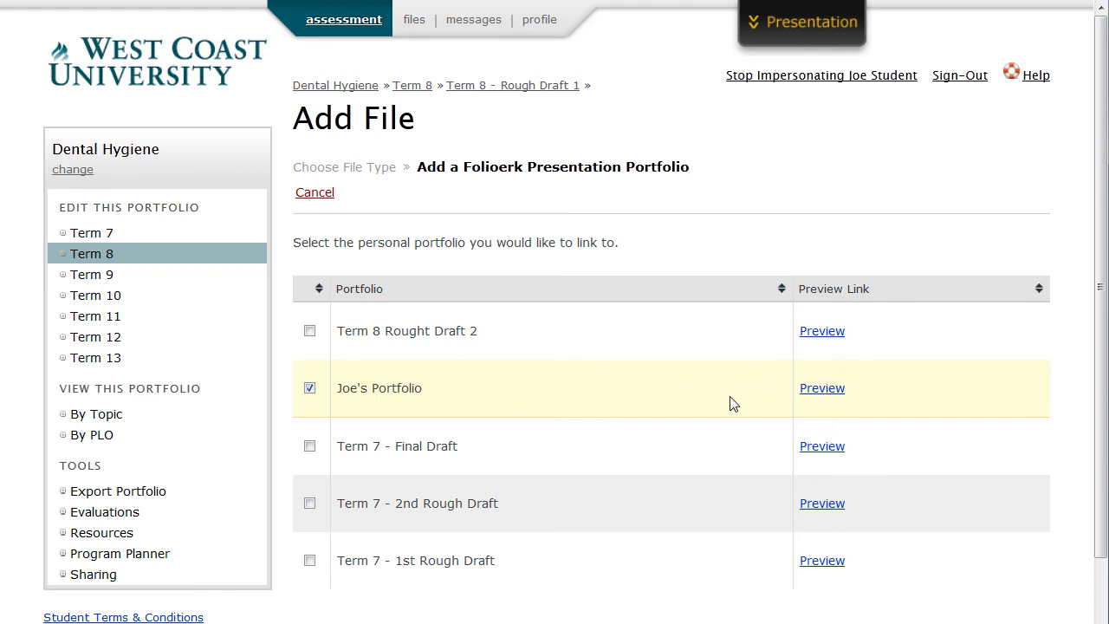
{"action": "scroll", "coordinate": [732, 402], "scroll_direction": "down", "scroll_amount": 1}
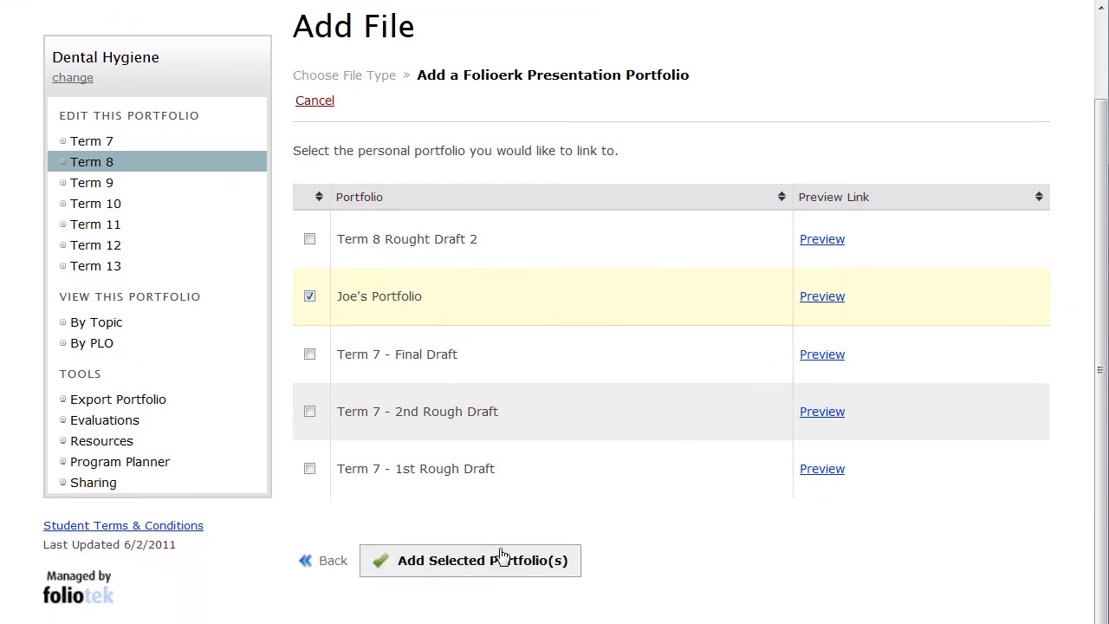
{"action": "left_click", "coordinate": [502, 559]}
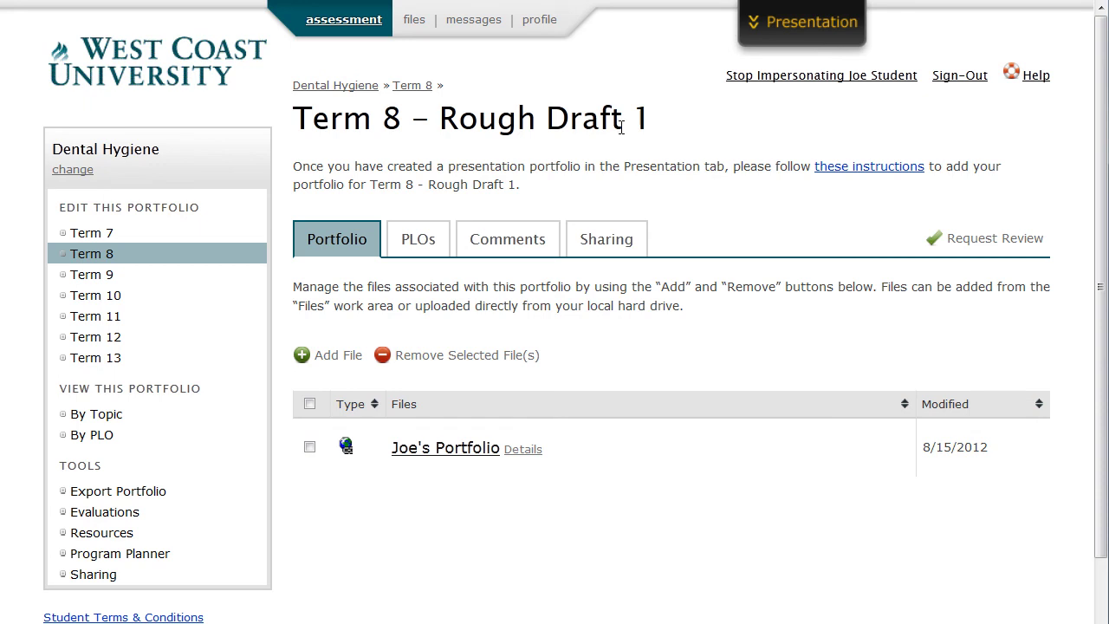
Examine the student work and rubric of the Term 8 Professional Portfolio unit in the current Term 8 Rough Draft 1 evaluation
{"action": "left_click", "coordinate": [153, 516]}
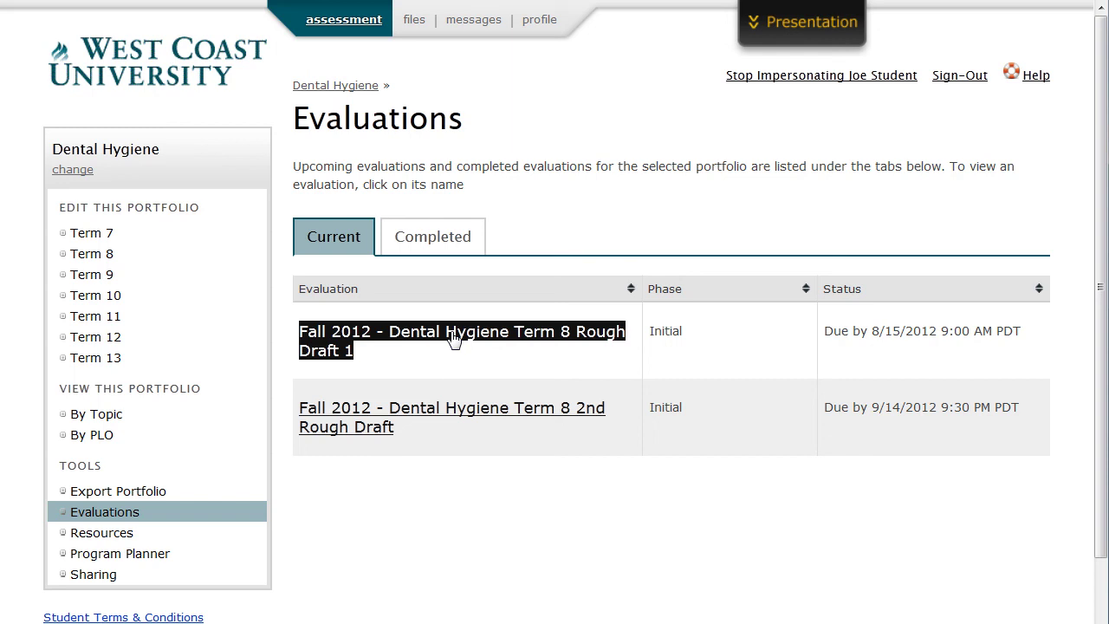
{"action": "left_click", "coordinate": [454, 338]}
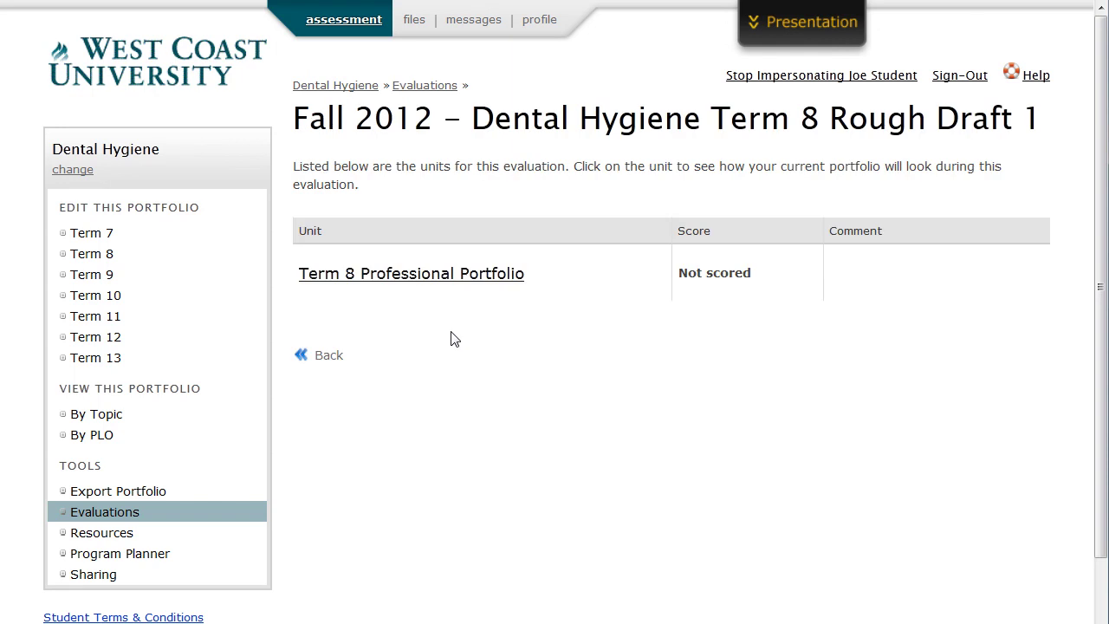
{"action": "left_click", "coordinate": [433, 279]}
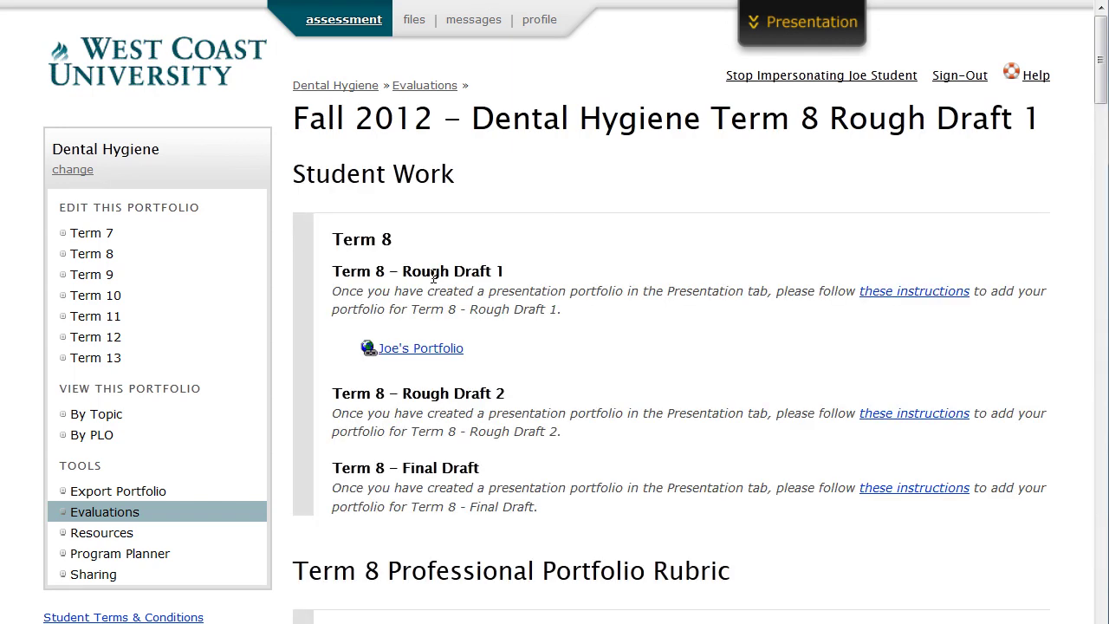
{"action": "scroll", "coordinate": [554, 355], "scroll_direction": "down", "scroll_amount": 2}
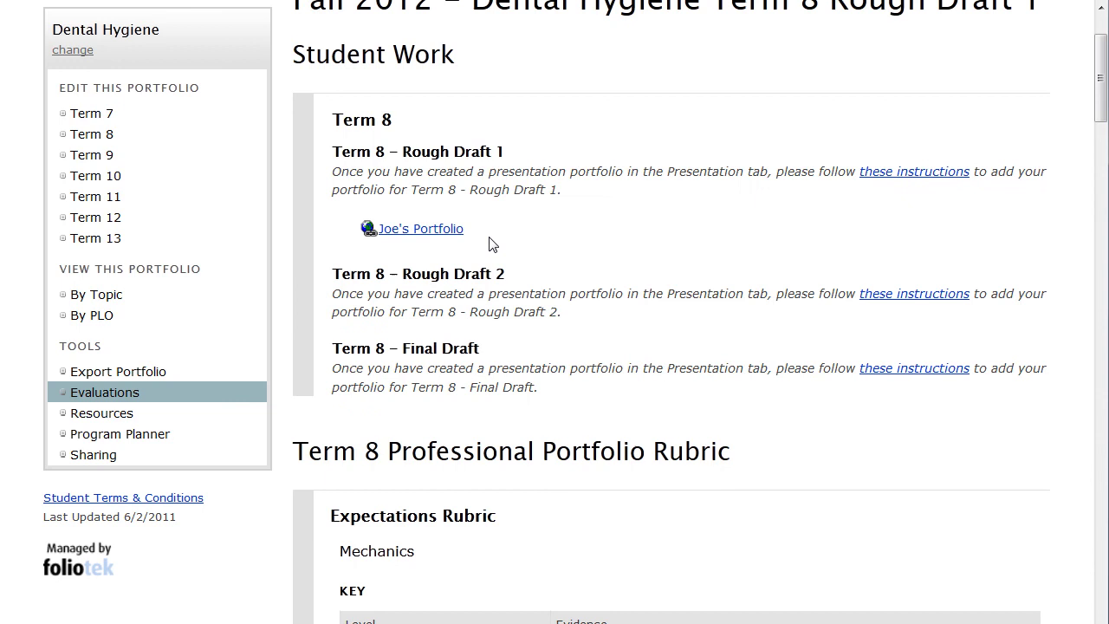
{"action": "scroll", "coordinate": [517, 353], "scroll_direction": "up", "scroll_amount": 2}
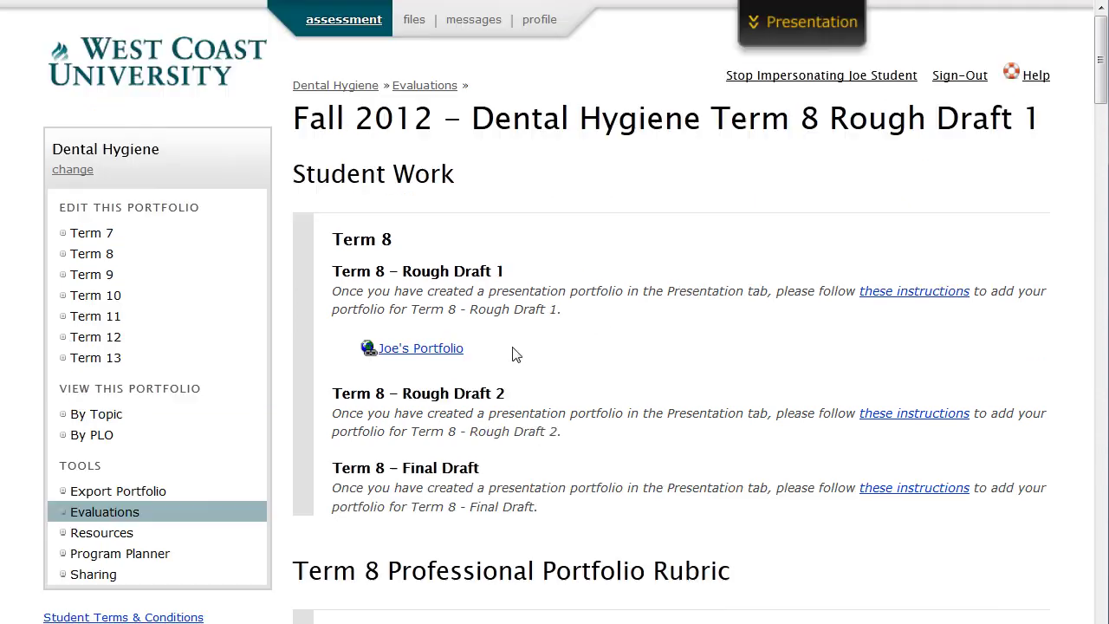
{"action": "scroll", "coordinate": [514, 353], "scroll_direction": "down", "scroll_amount": 7}
{"action": "scroll", "coordinate": [514, 353], "scroll_direction": "down", "scroll_amount": 8}
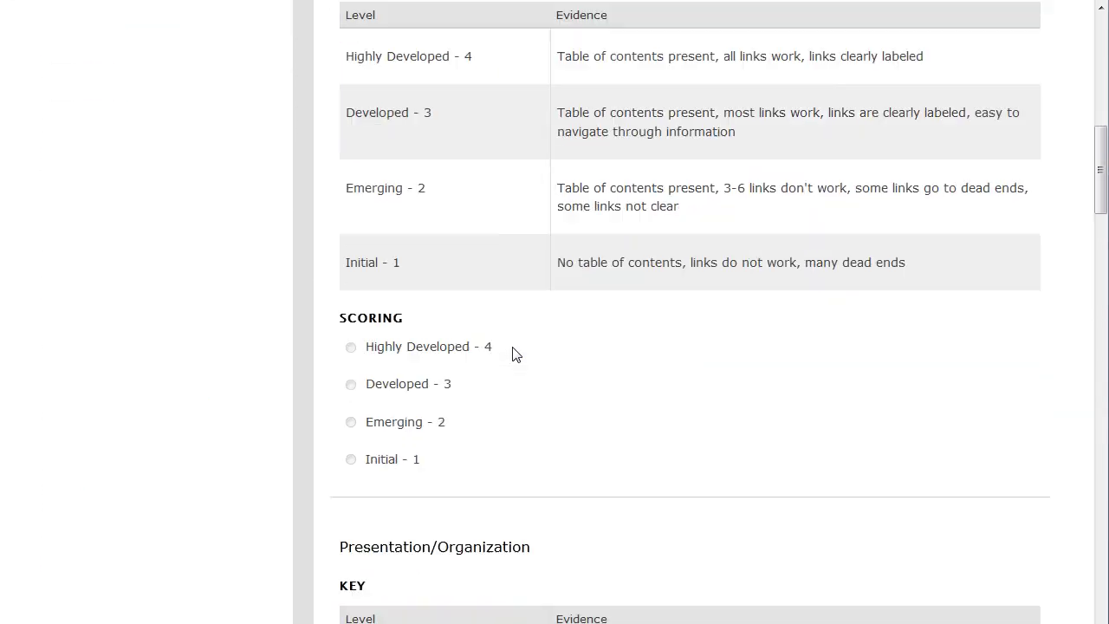
{"action": "scroll", "coordinate": [515, 353], "scroll_direction": "down", "scroll_amount": 5}
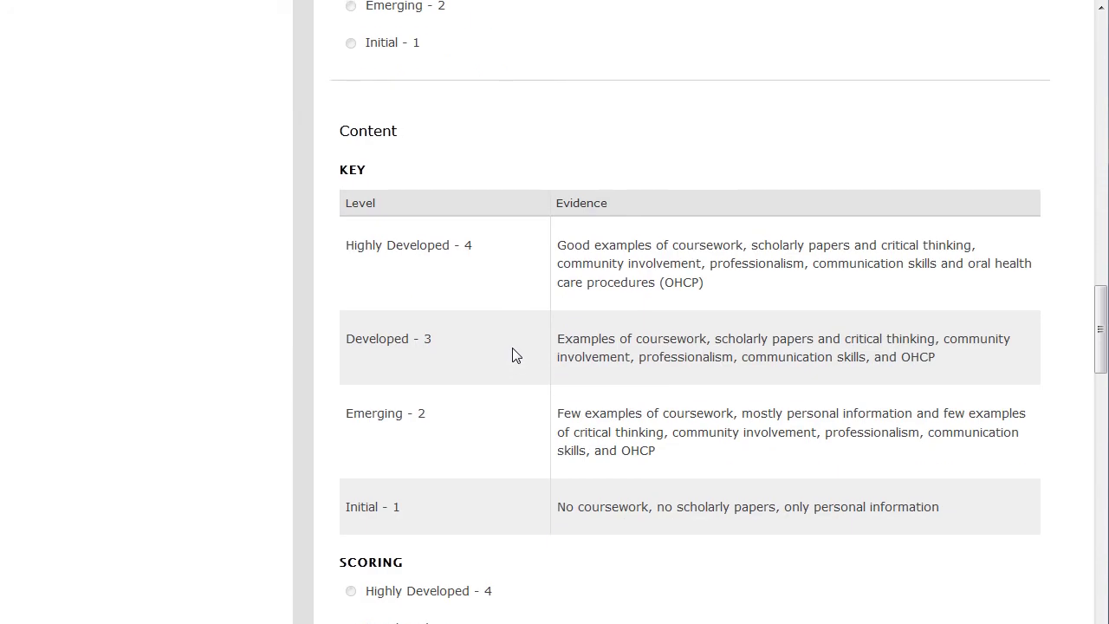
{"action": "scroll", "coordinate": [514, 354], "scroll_direction": "up", "scroll_amount": 6}
{"action": "scroll", "coordinate": [515, 354], "scroll_direction": "up", "scroll_amount": 10}
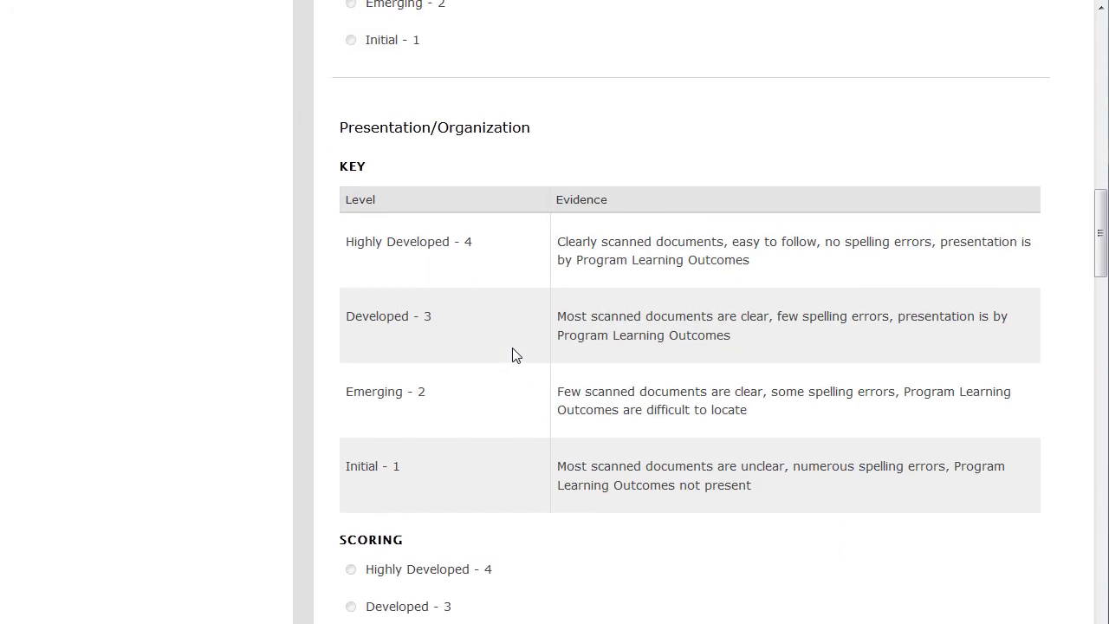
{"action": "scroll", "coordinate": [514, 353], "scroll_direction": "up", "scroll_amount": 1}
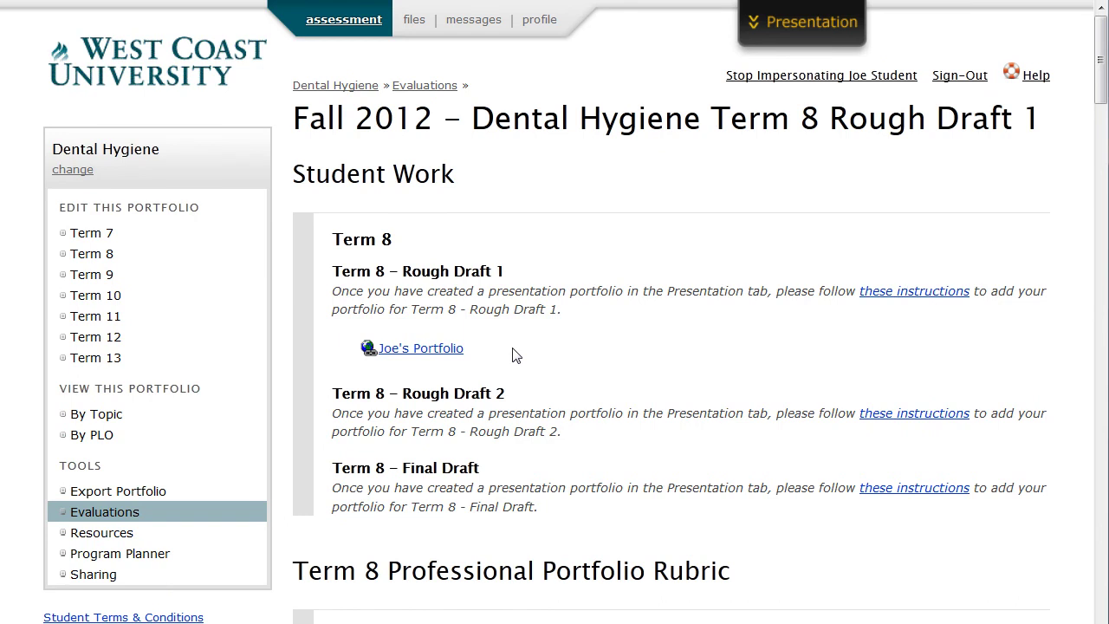
Review the rubric results, overall score and comments of the completed Fall 2012 - Dental Hygiene Term 7 Final Draft evaluation
{"action": "left_click", "coordinate": [129, 518]}
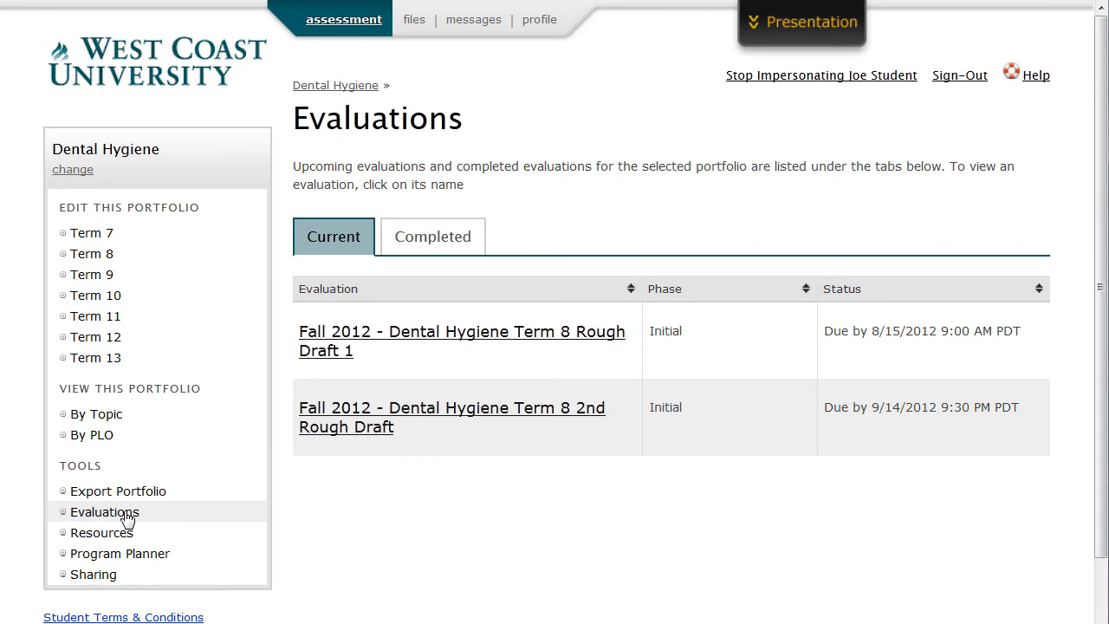
{"action": "left_click", "coordinate": [446, 245]}
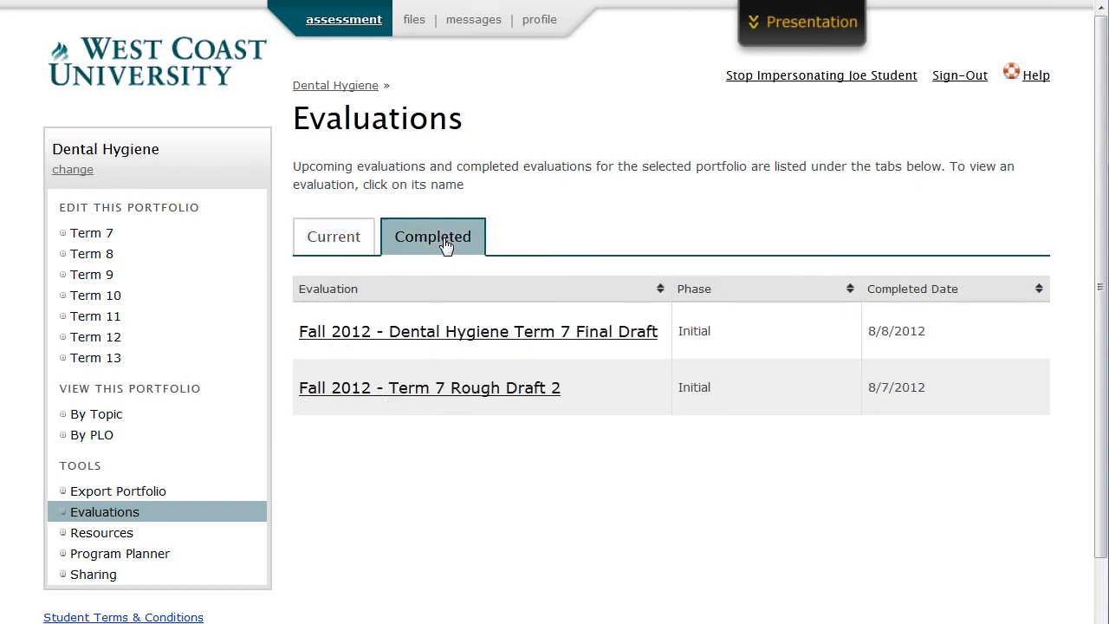
{"action": "left_click", "coordinate": [392, 338]}
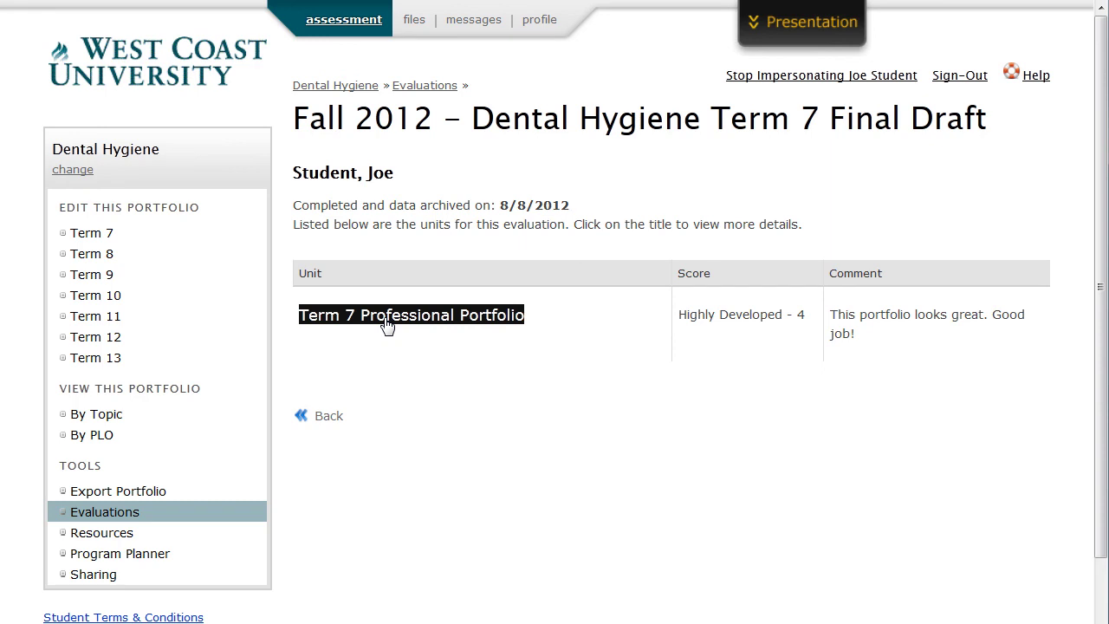
{"action": "left_click", "coordinate": [387, 324]}
{"action": "scroll", "coordinate": [364, 321], "scroll_direction": "down", "scroll_amount": 10}
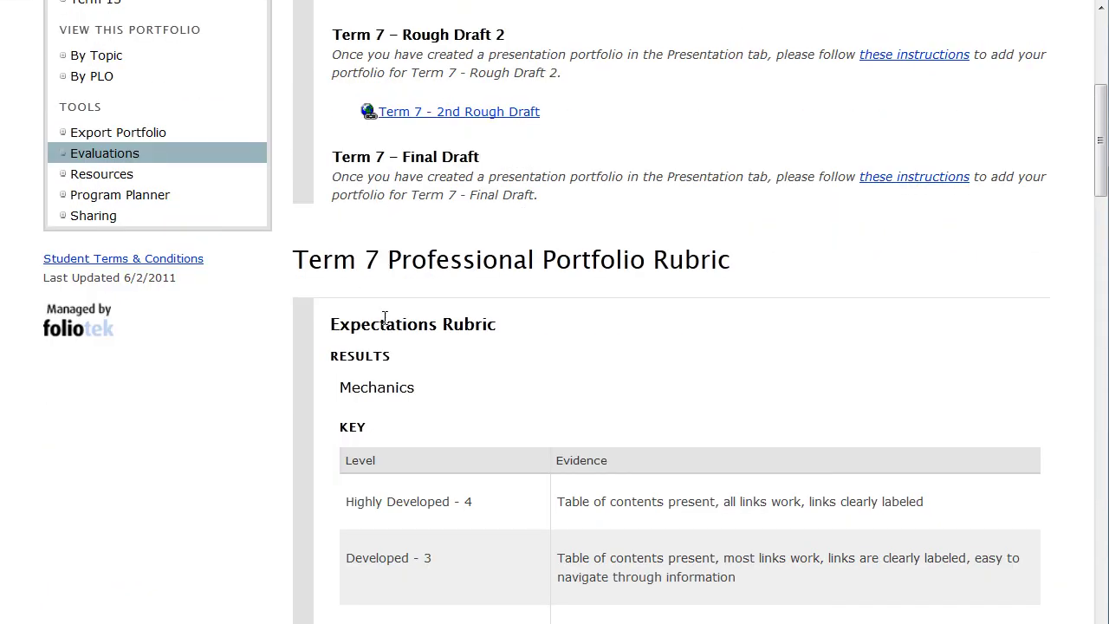
{"action": "scroll", "coordinate": [364, 322], "scroll_direction": "down", "scroll_amount": 10}
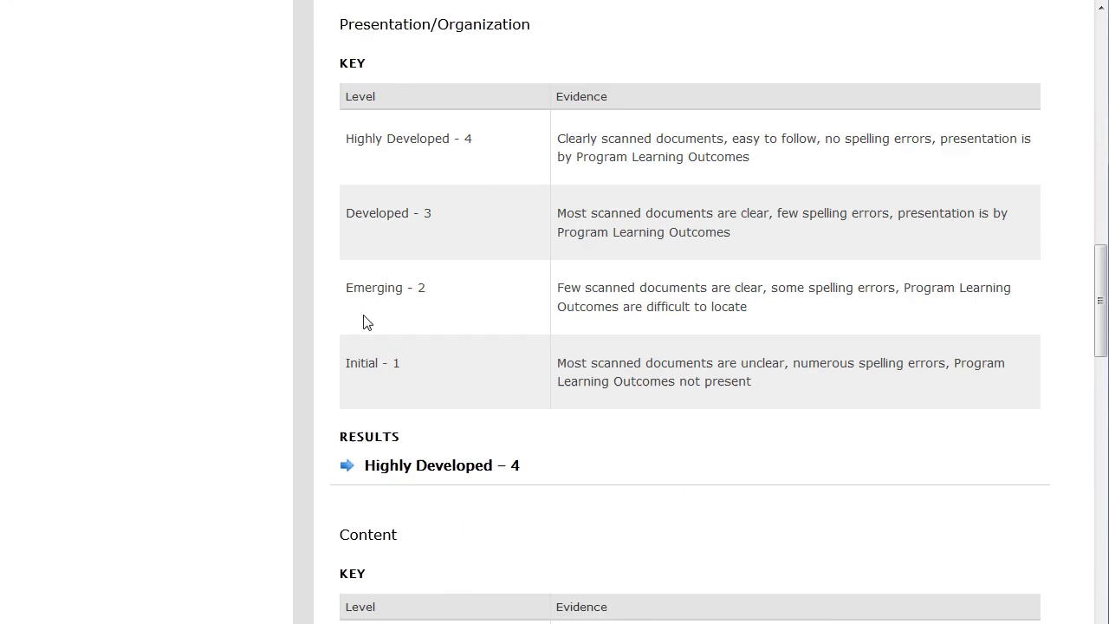
{"action": "scroll", "coordinate": [364, 322], "scroll_direction": "down", "scroll_amount": 10}
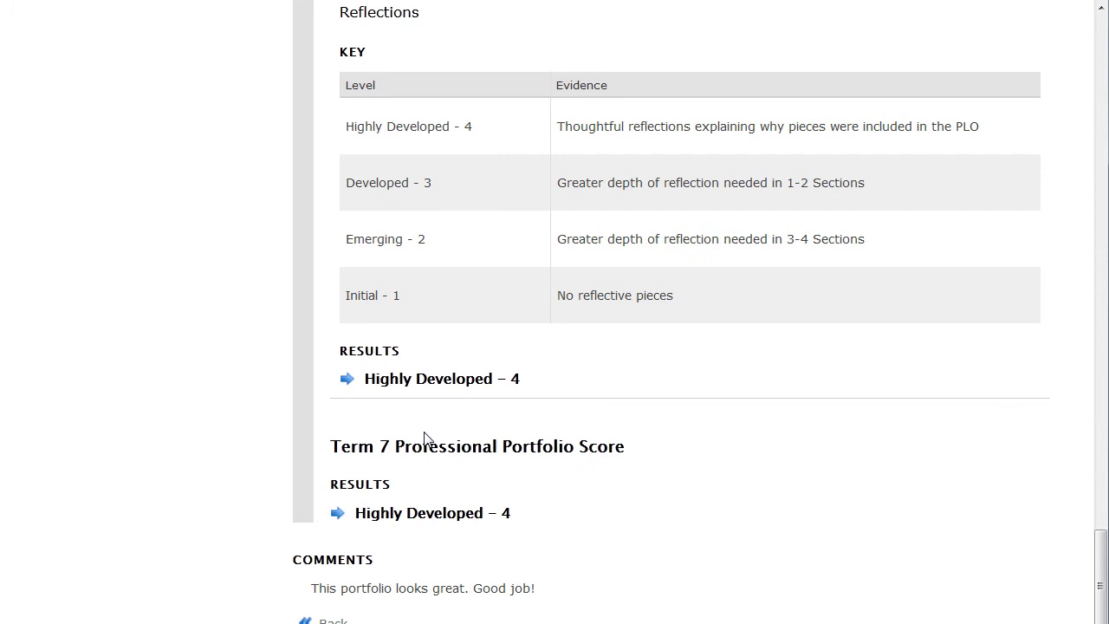
{"action": "left_click_drag", "start_coordinate": [551, 592], "coordinate": [277, 607]}
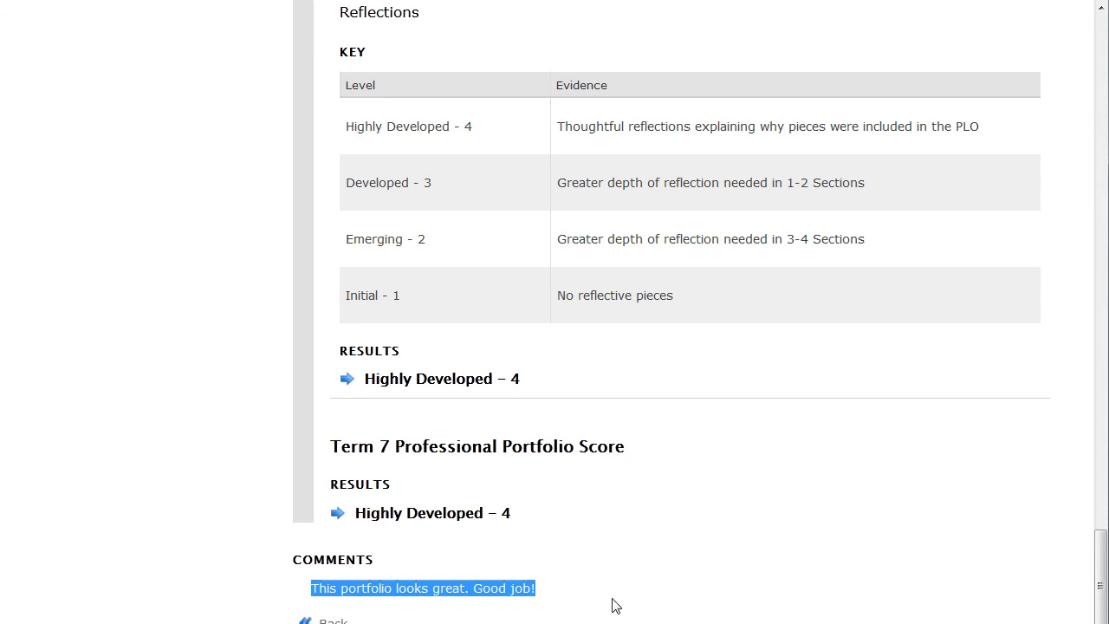
{"action": "scroll", "coordinate": [994, 449], "scroll_direction": "up", "scroll_amount": 10}
{"action": "scroll", "coordinate": [996, 448], "scroll_direction": "up", "scroll_amount": 15}
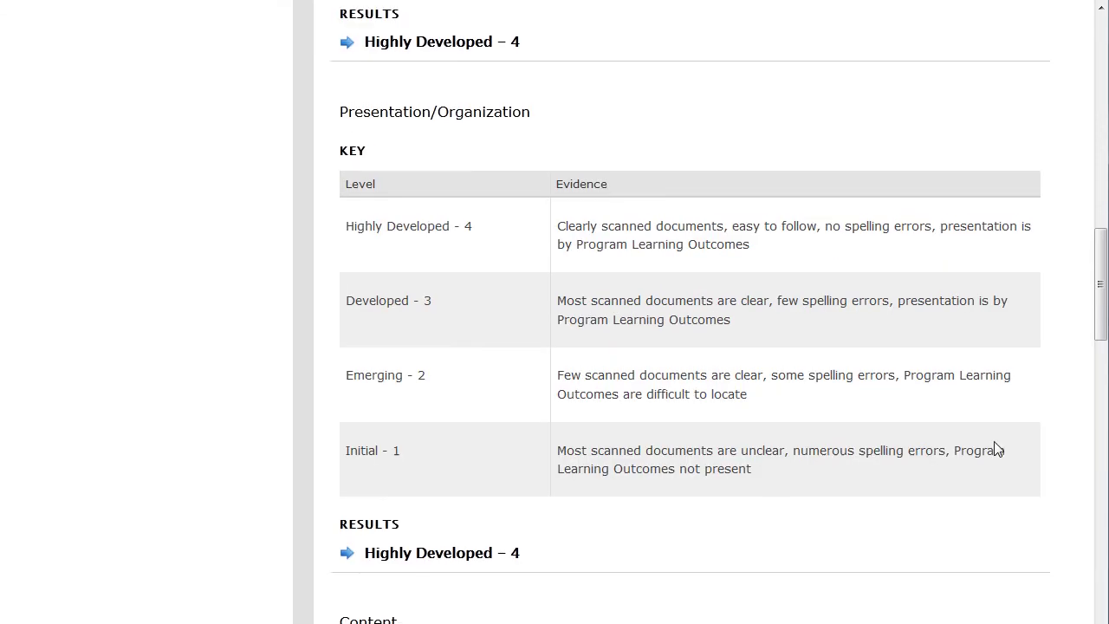